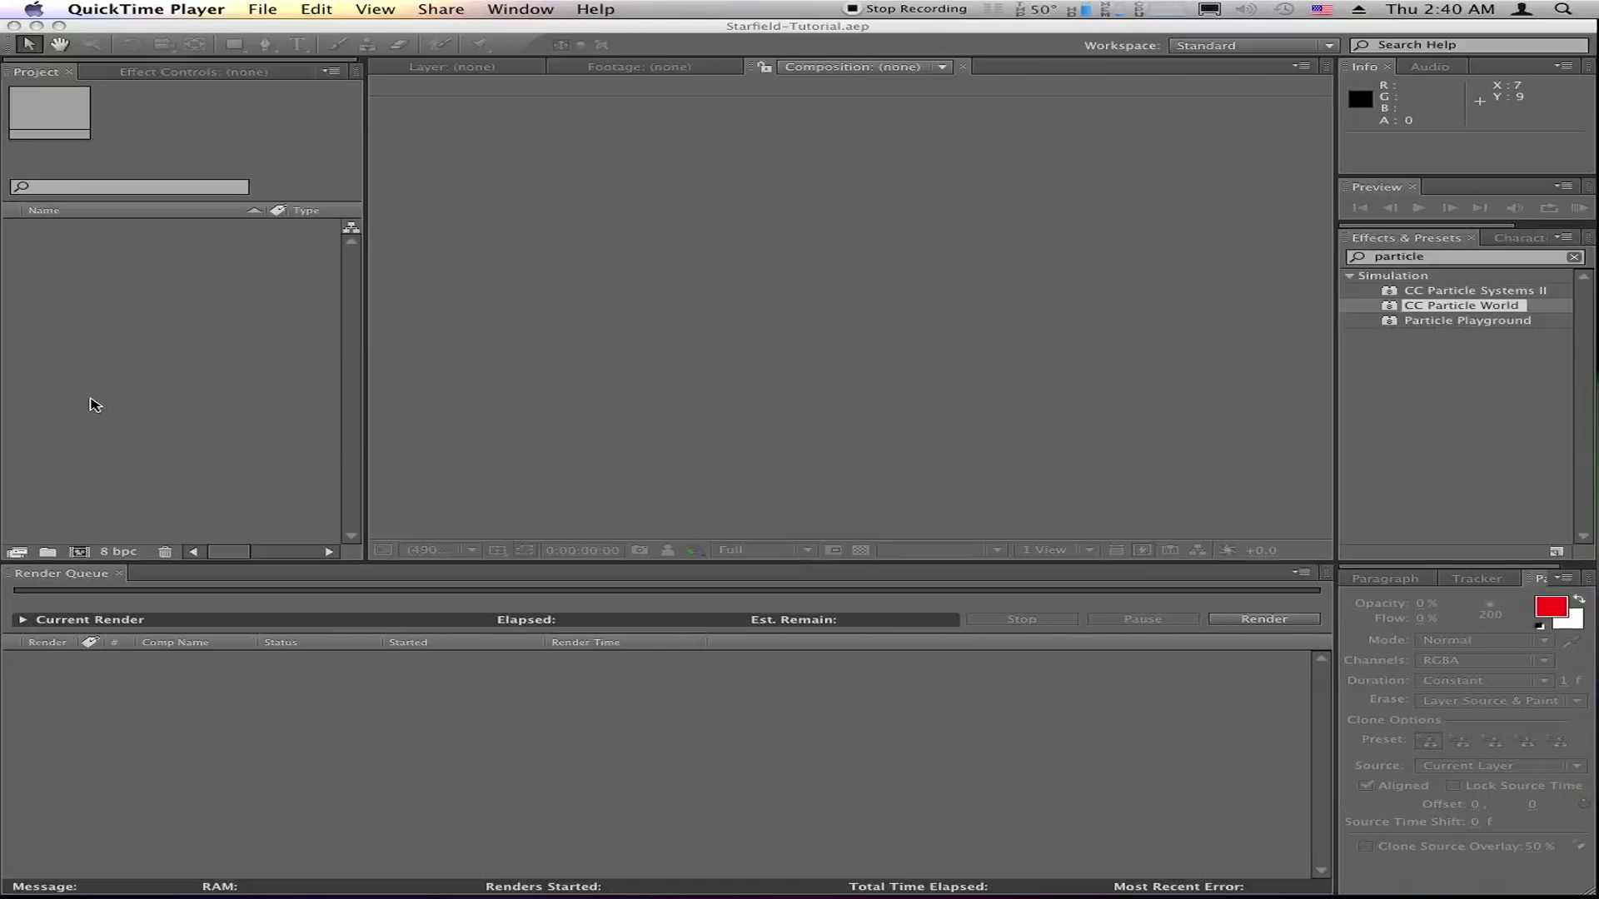
Step: Create Comp 1 with the HDTV 1080 29.97 preset and a black background
{"action": "left_click", "coordinate": [916, 27]}
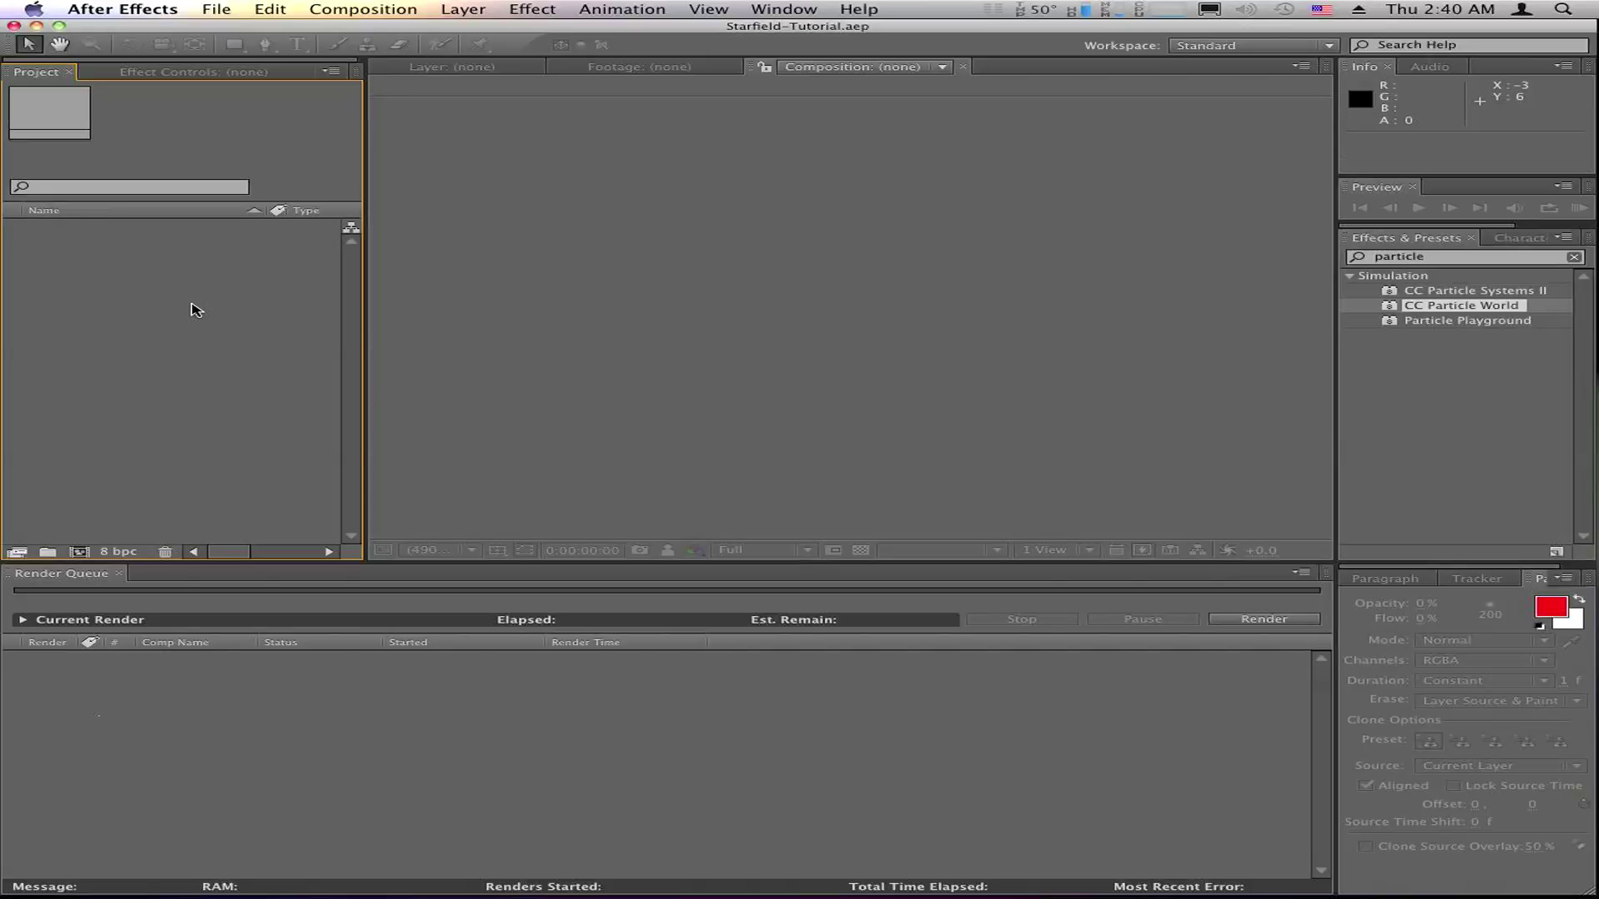
{"action": "left_click", "coordinate": [393, 8]}
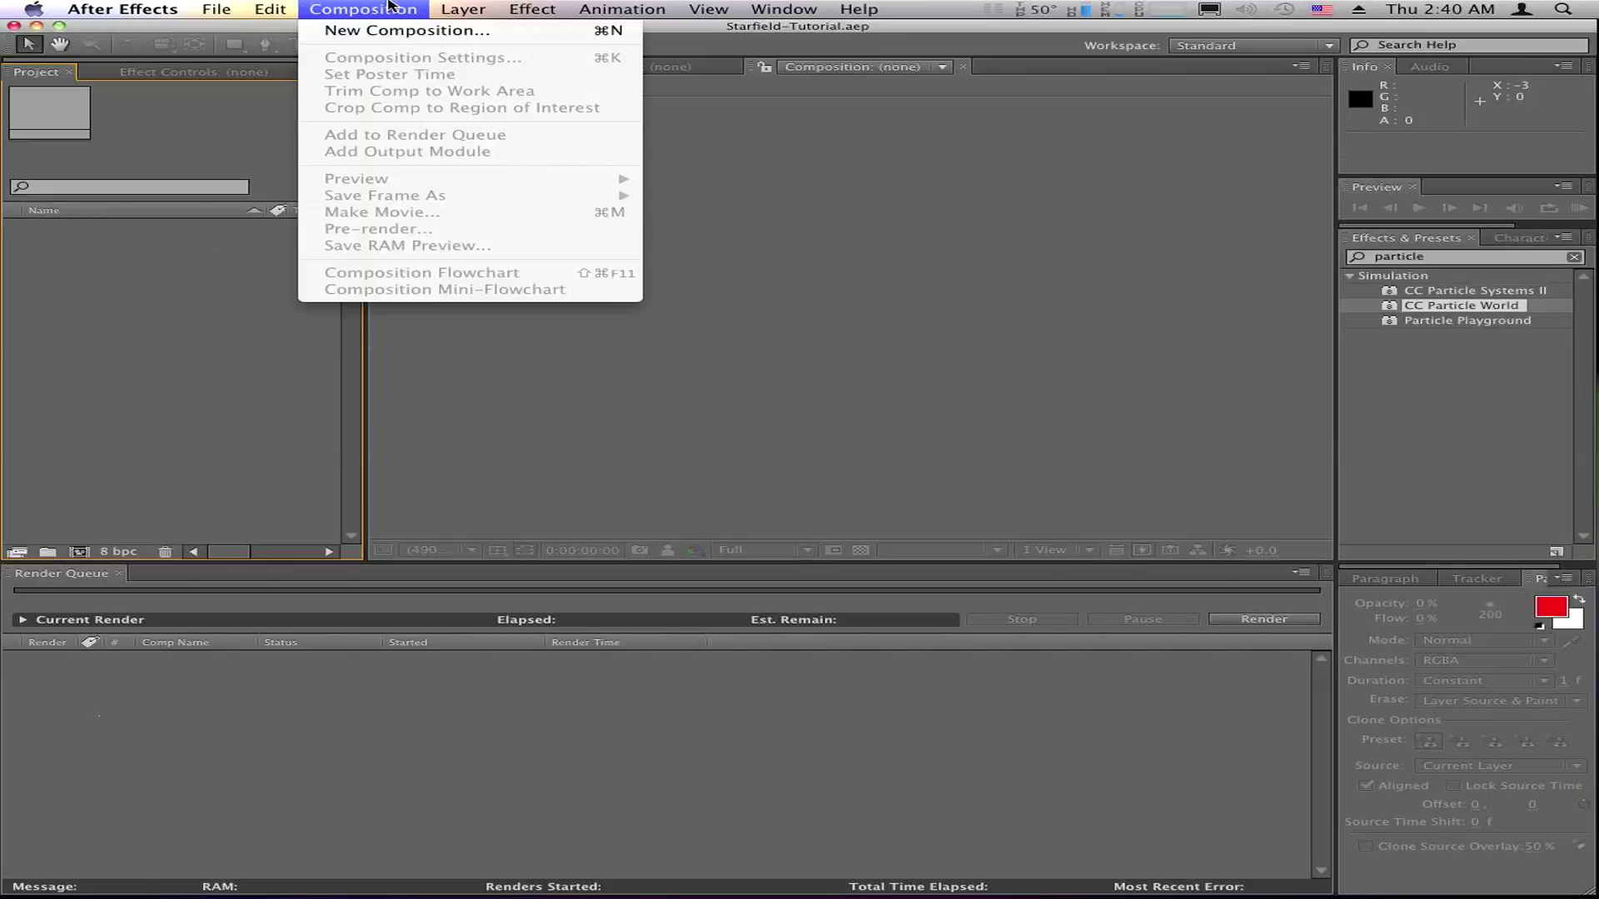
{"action": "left_click", "coordinate": [385, 33]}
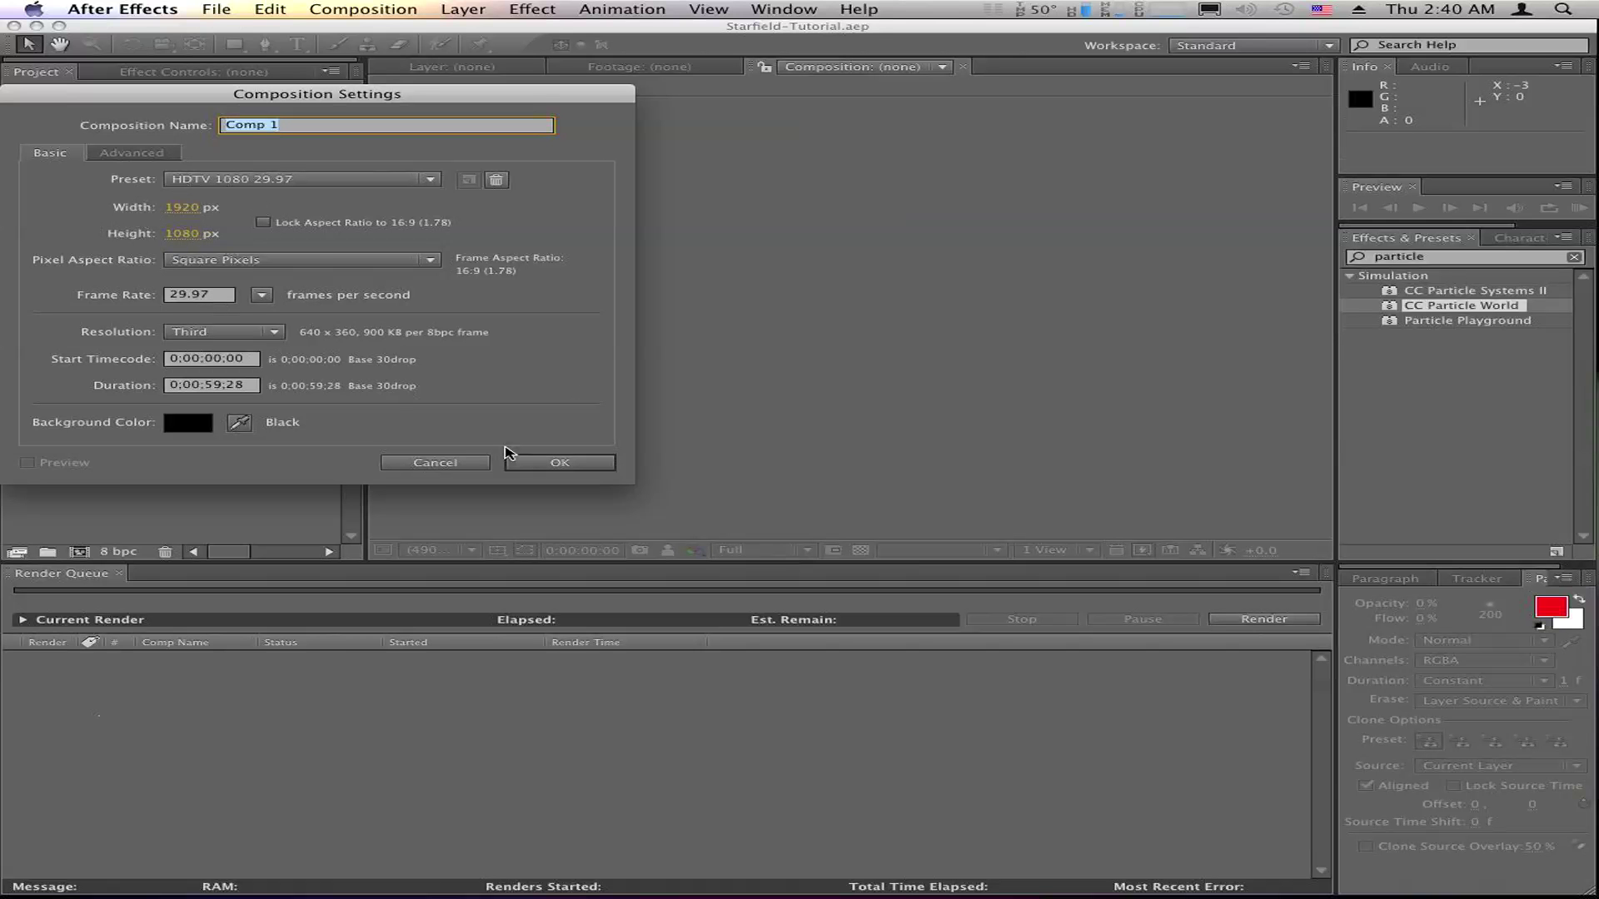
{"action": "left_click", "coordinate": [552, 461]}
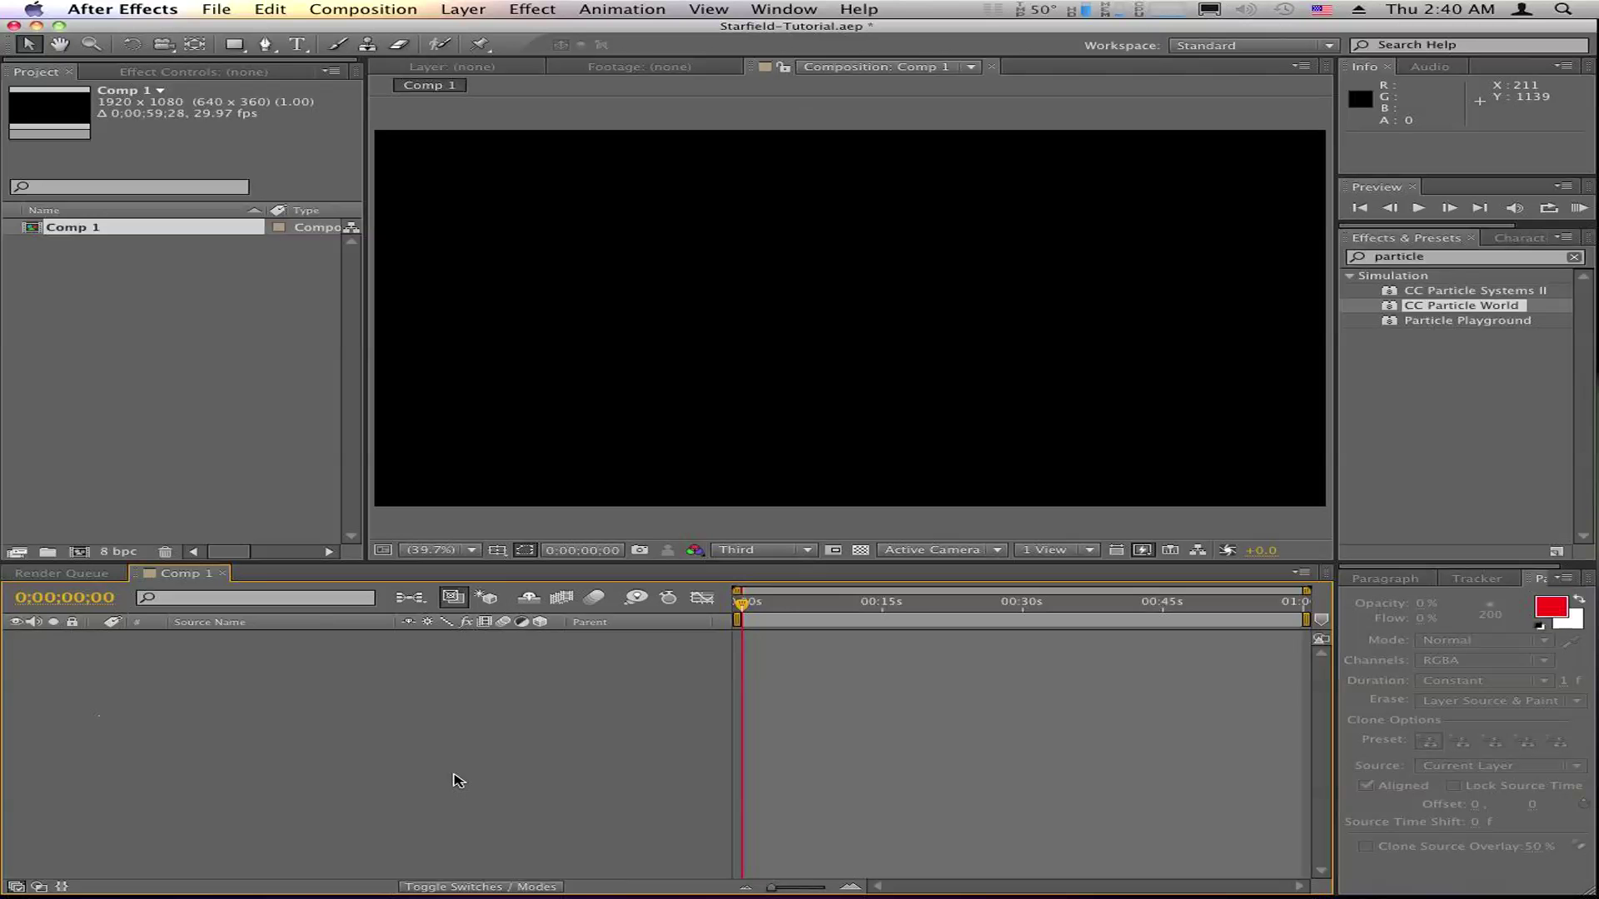
Step: Add a comp-sized white solid layer to Comp 1
{"action": "right_click", "coordinate": [213, 648]}
{"action": "mouse_move", "coordinate": [238, 659]}
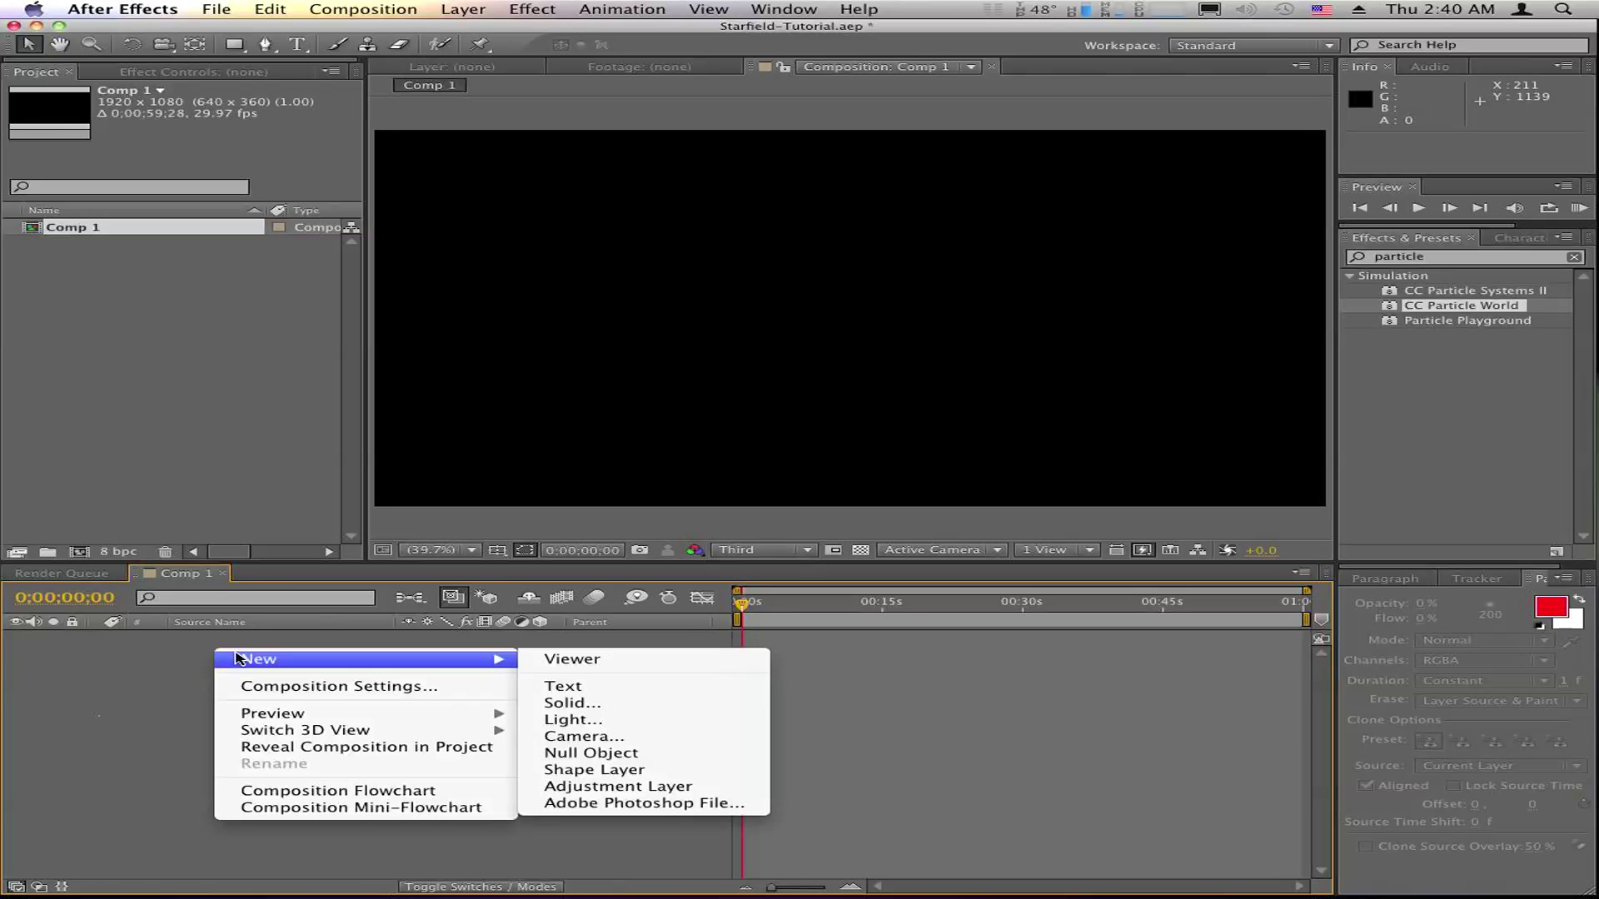
{"action": "left_click", "coordinate": [597, 705]}
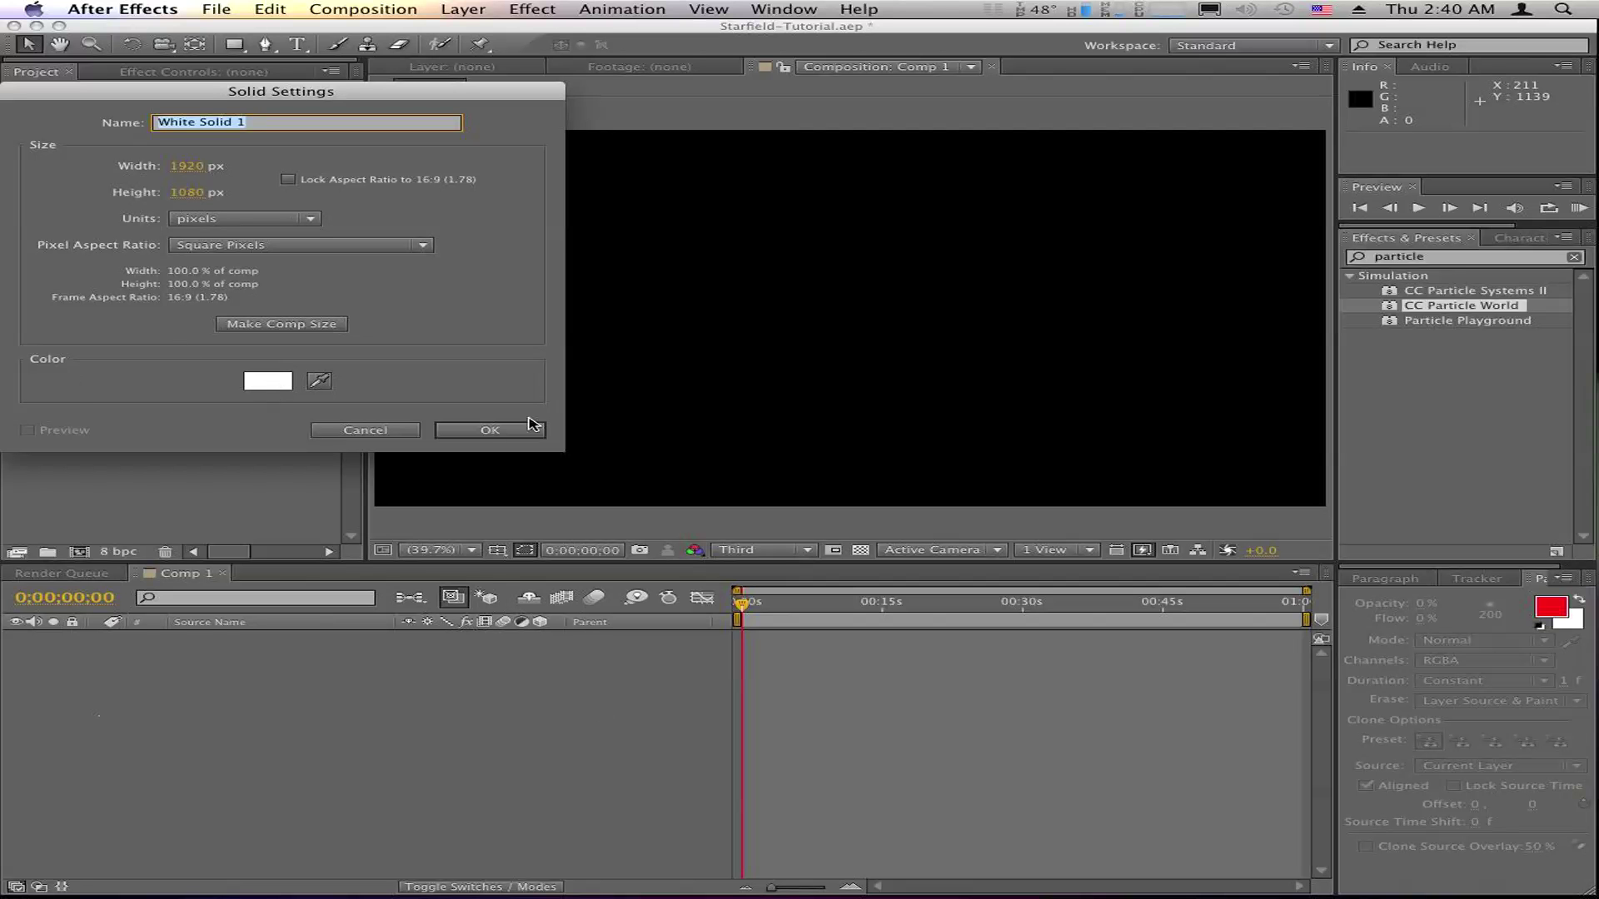
{"action": "left_click", "coordinate": [332, 326]}
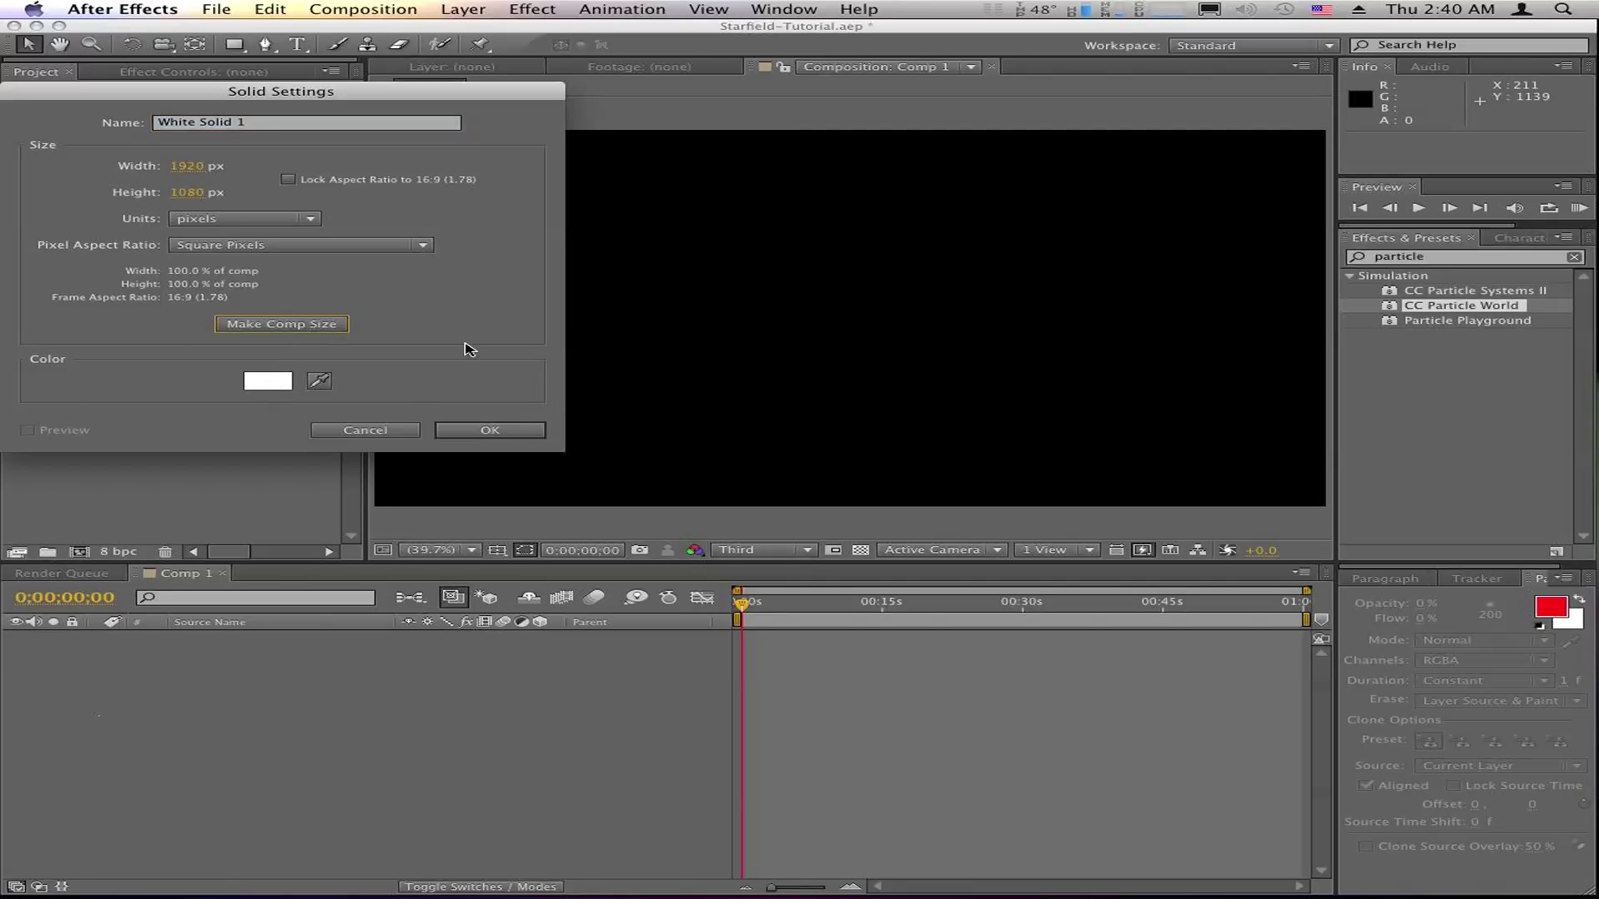
{"action": "left_click", "coordinate": [502, 429]}
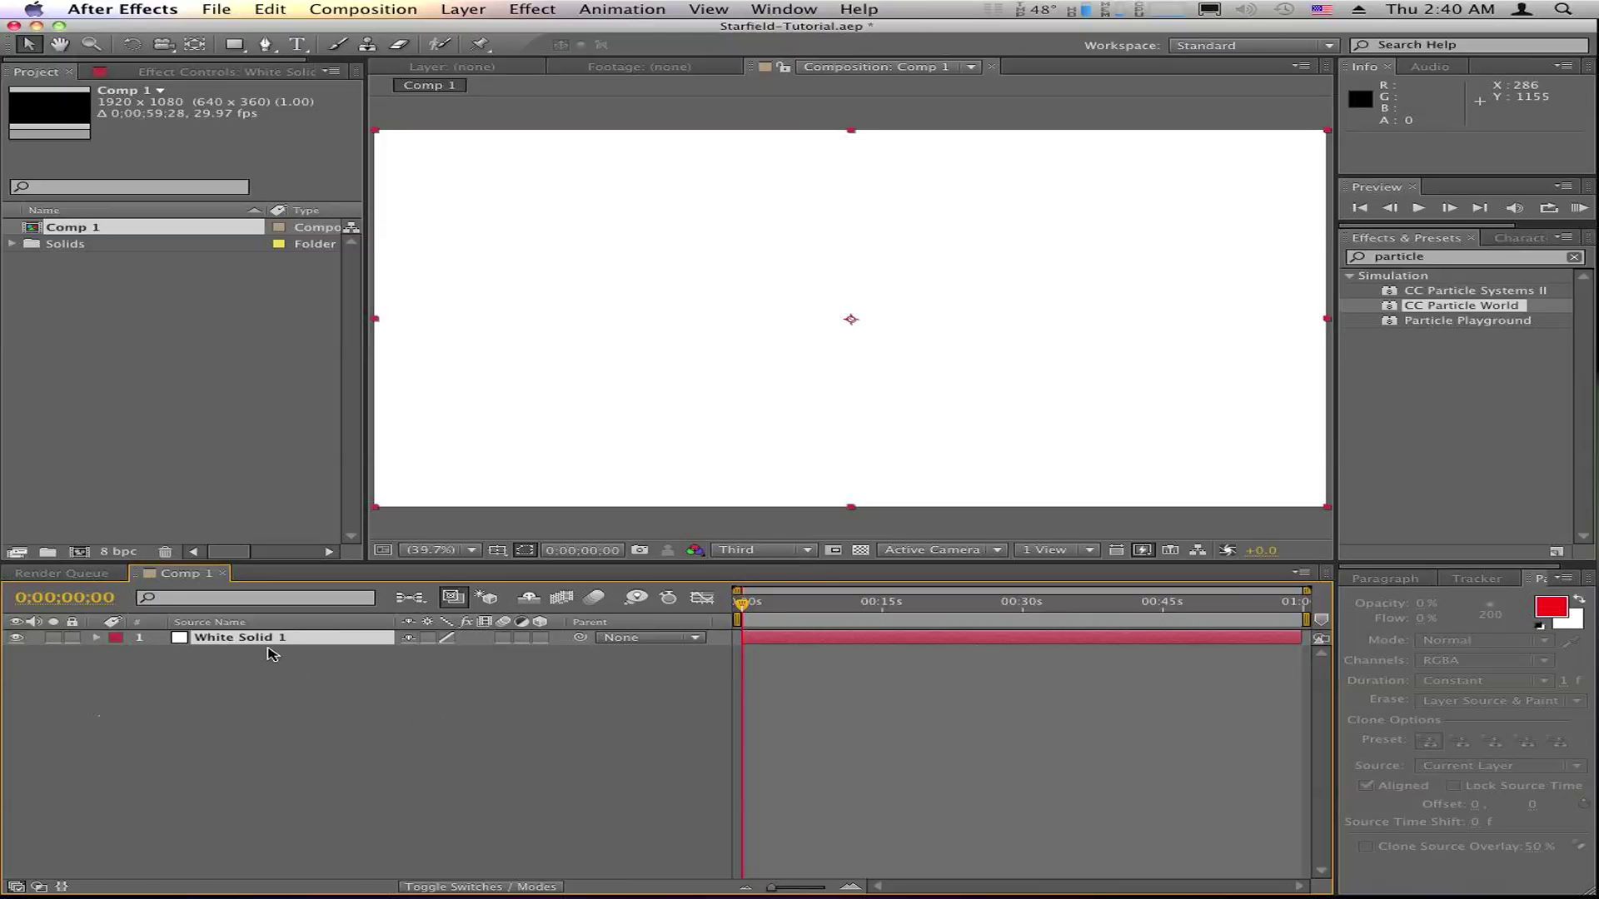
Step: Apply CC Particle World to the white solid and scrub ahead to see the particles
{"action": "left_click", "coordinate": [1461, 260]}
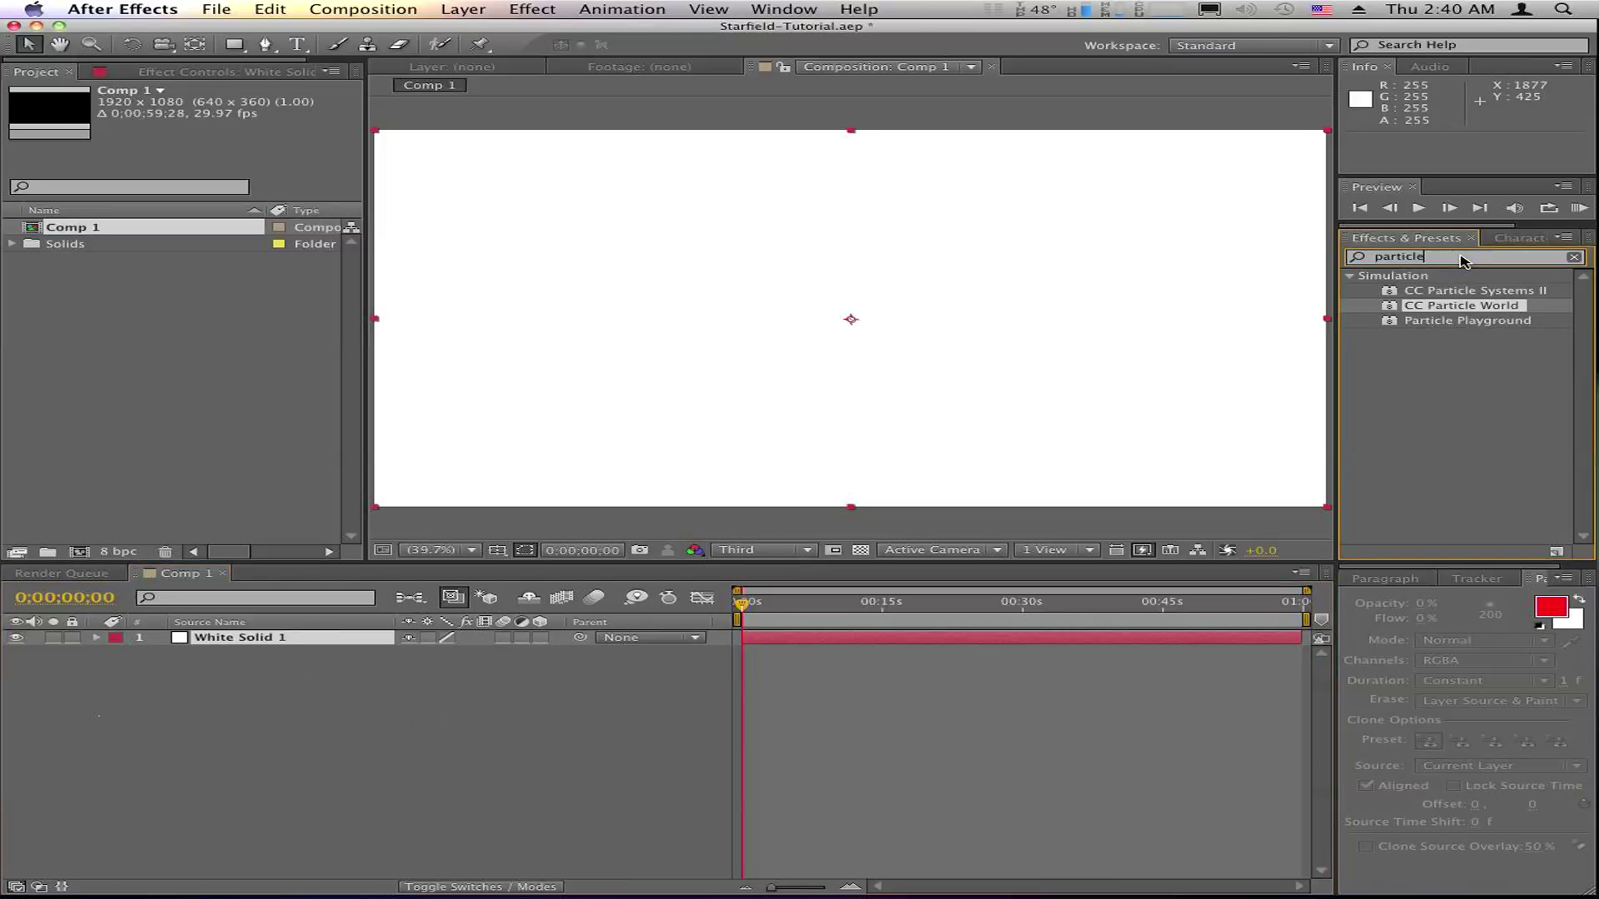
{"action": "type", "text": "particle"}
{"action": "double_click", "coordinate": [1441, 306]}
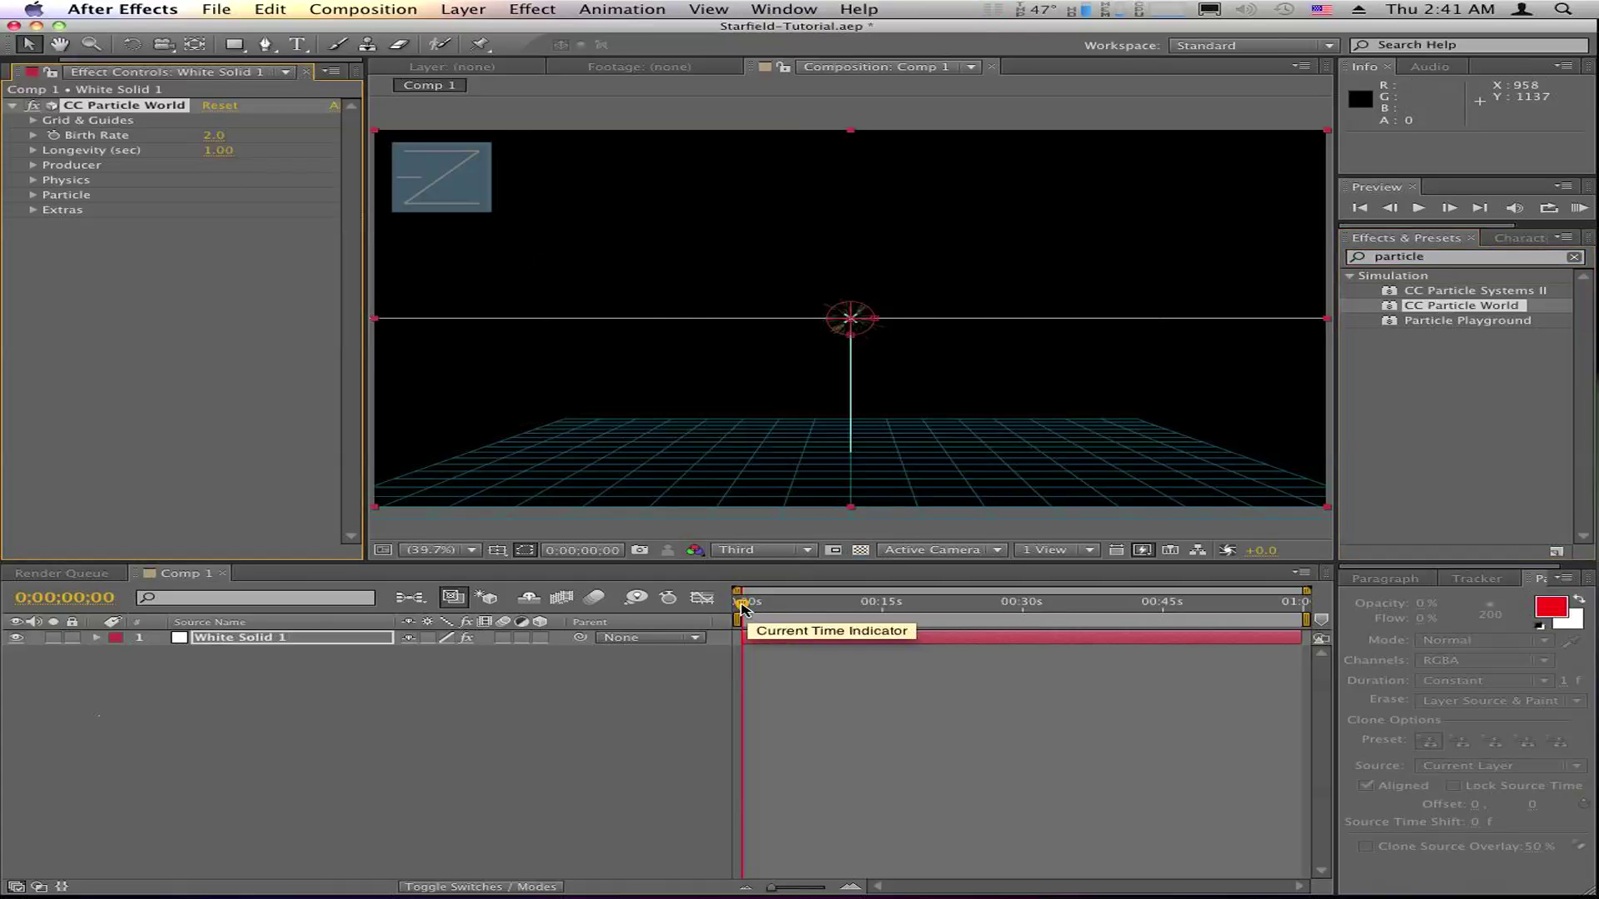
{"action": "mouse_move", "coordinate": [743, 603]}
{"action": "left_mouse_down"}
{"action": "mouse_move", "coordinate": [846, 608]}
{"action": "mouse_move", "coordinate": [738, 608]}
{"action": "left_mouse_up"}
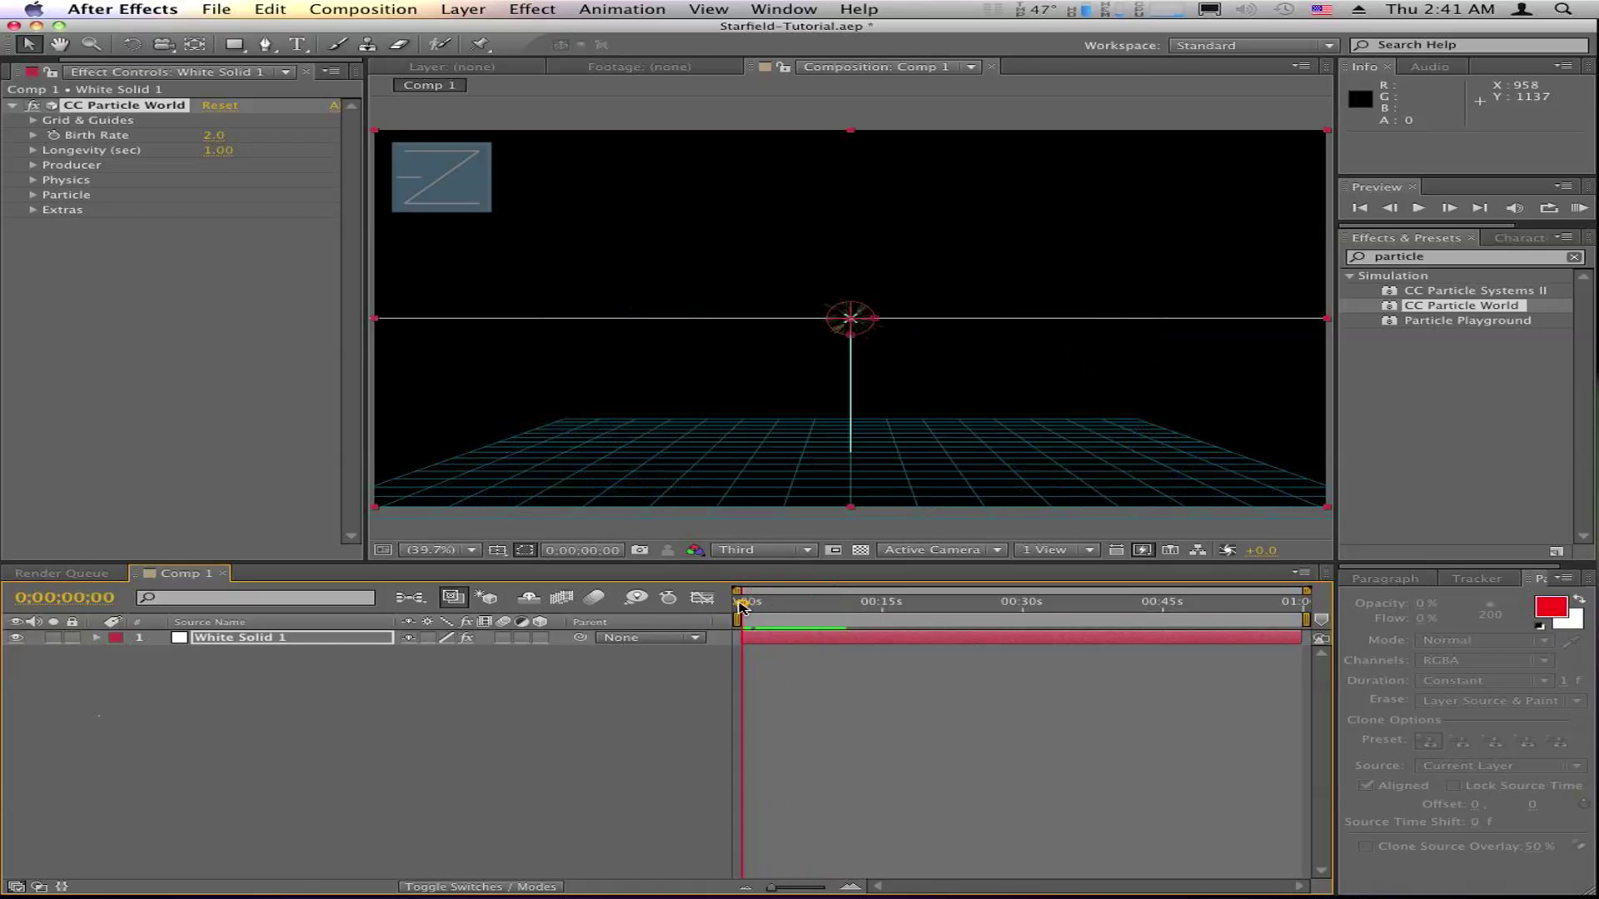
Step: Set the Particle Type to Faded Sphere
{"action": "left_click", "coordinate": [33, 195]}
{"action": "left_click", "coordinate": [236, 211]}
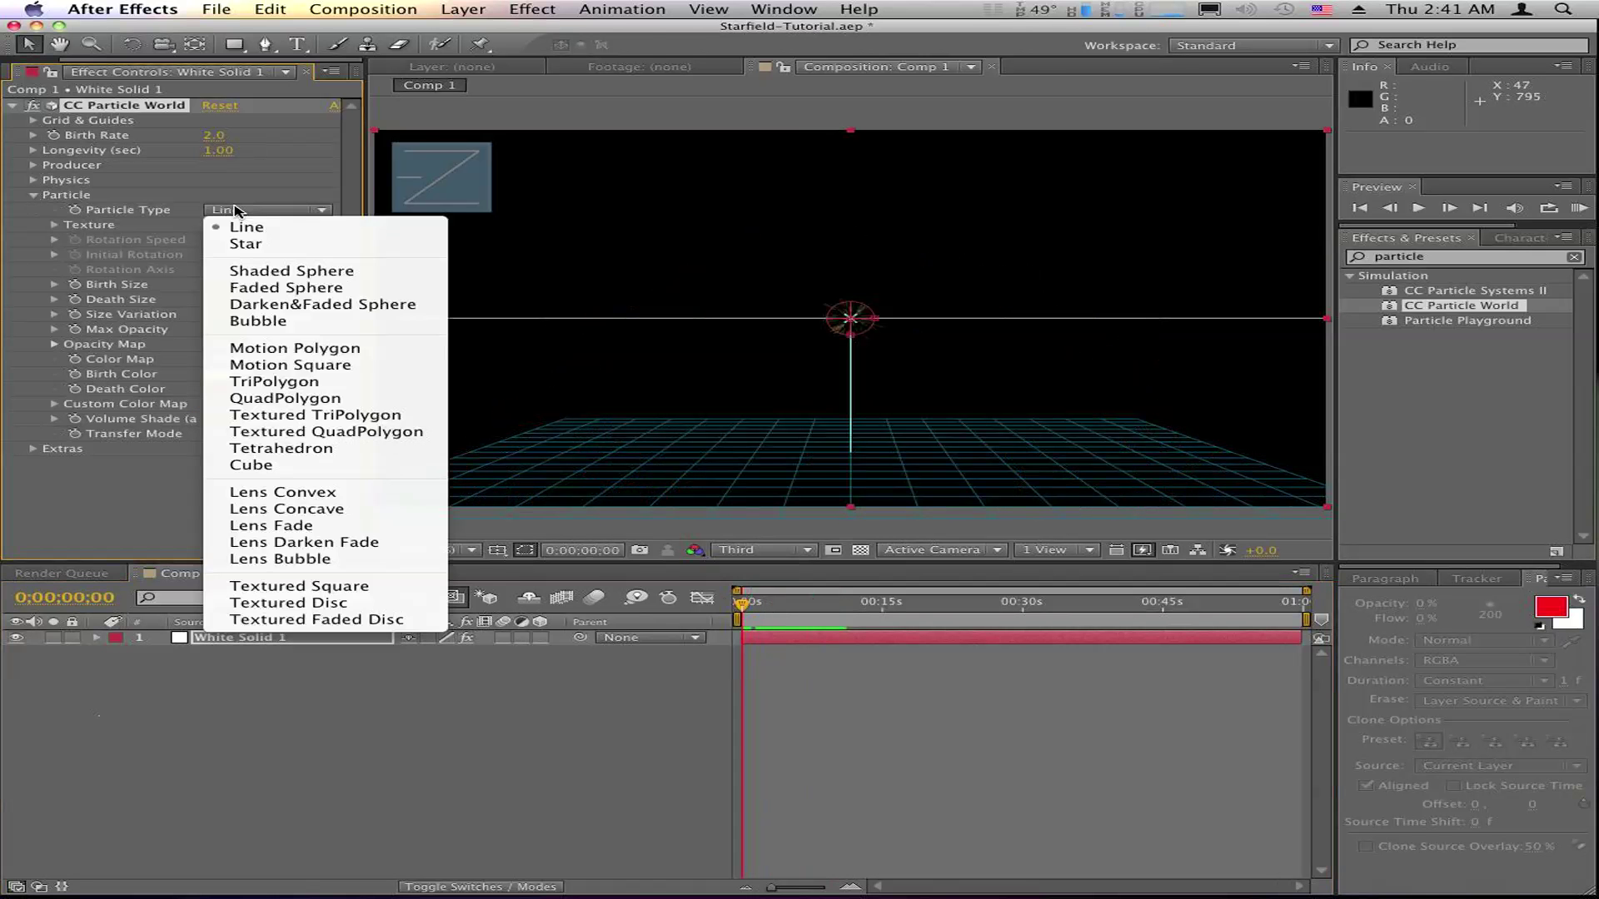
{"action": "left_click", "coordinate": [301, 289]}
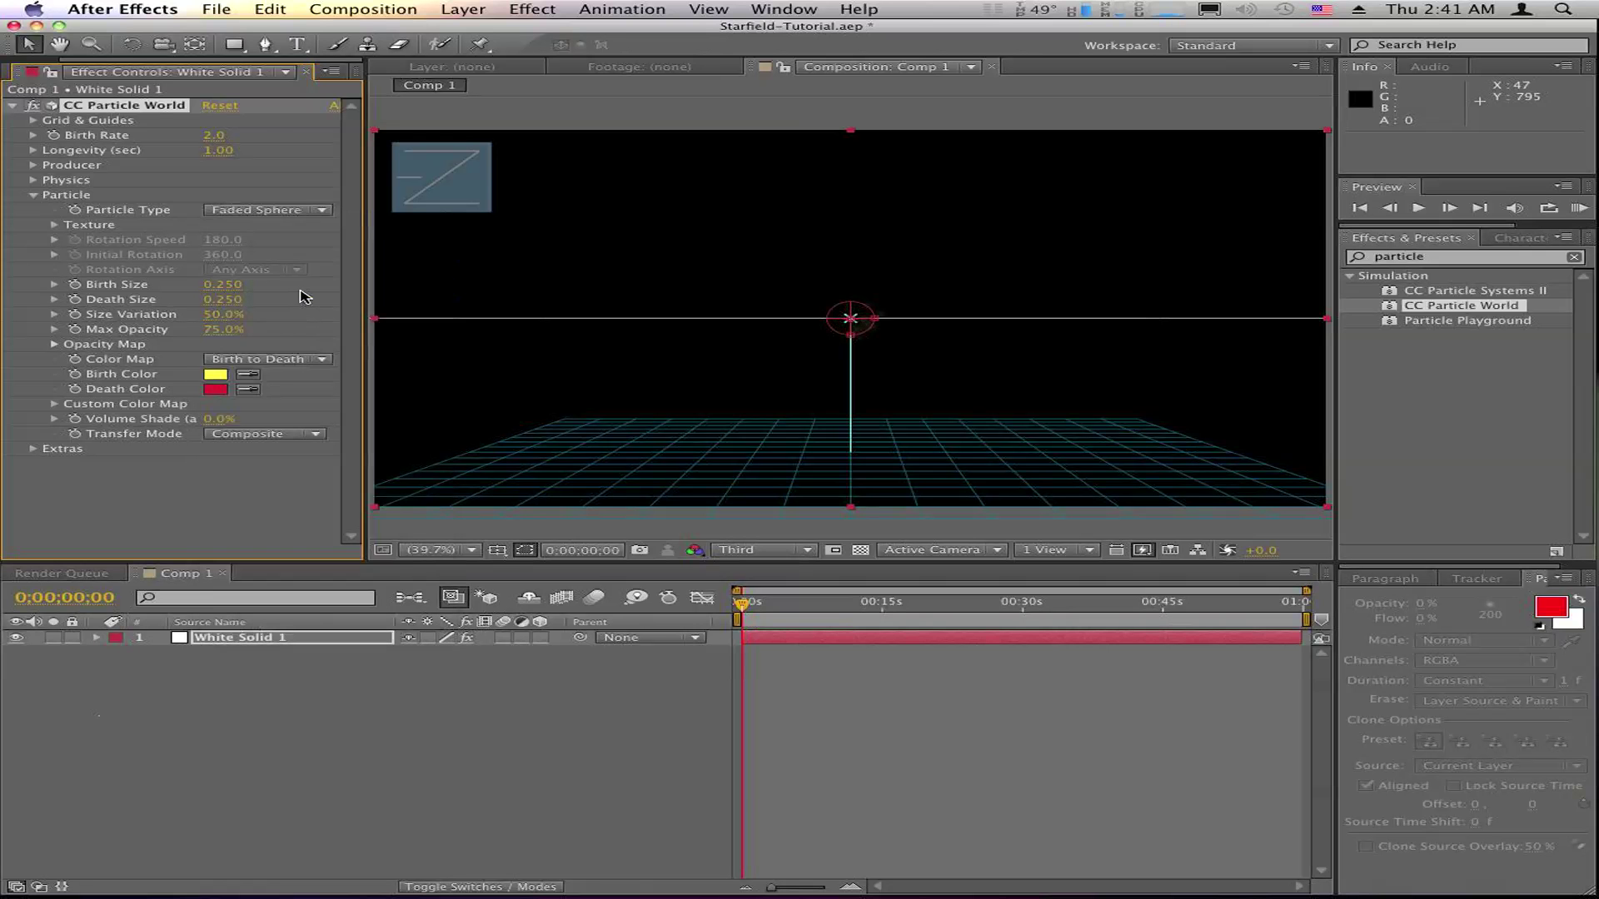
Step: Set Birth Color to FFFFFF and Death Color to a mid grey
{"action": "left_click", "coordinate": [215, 374]}
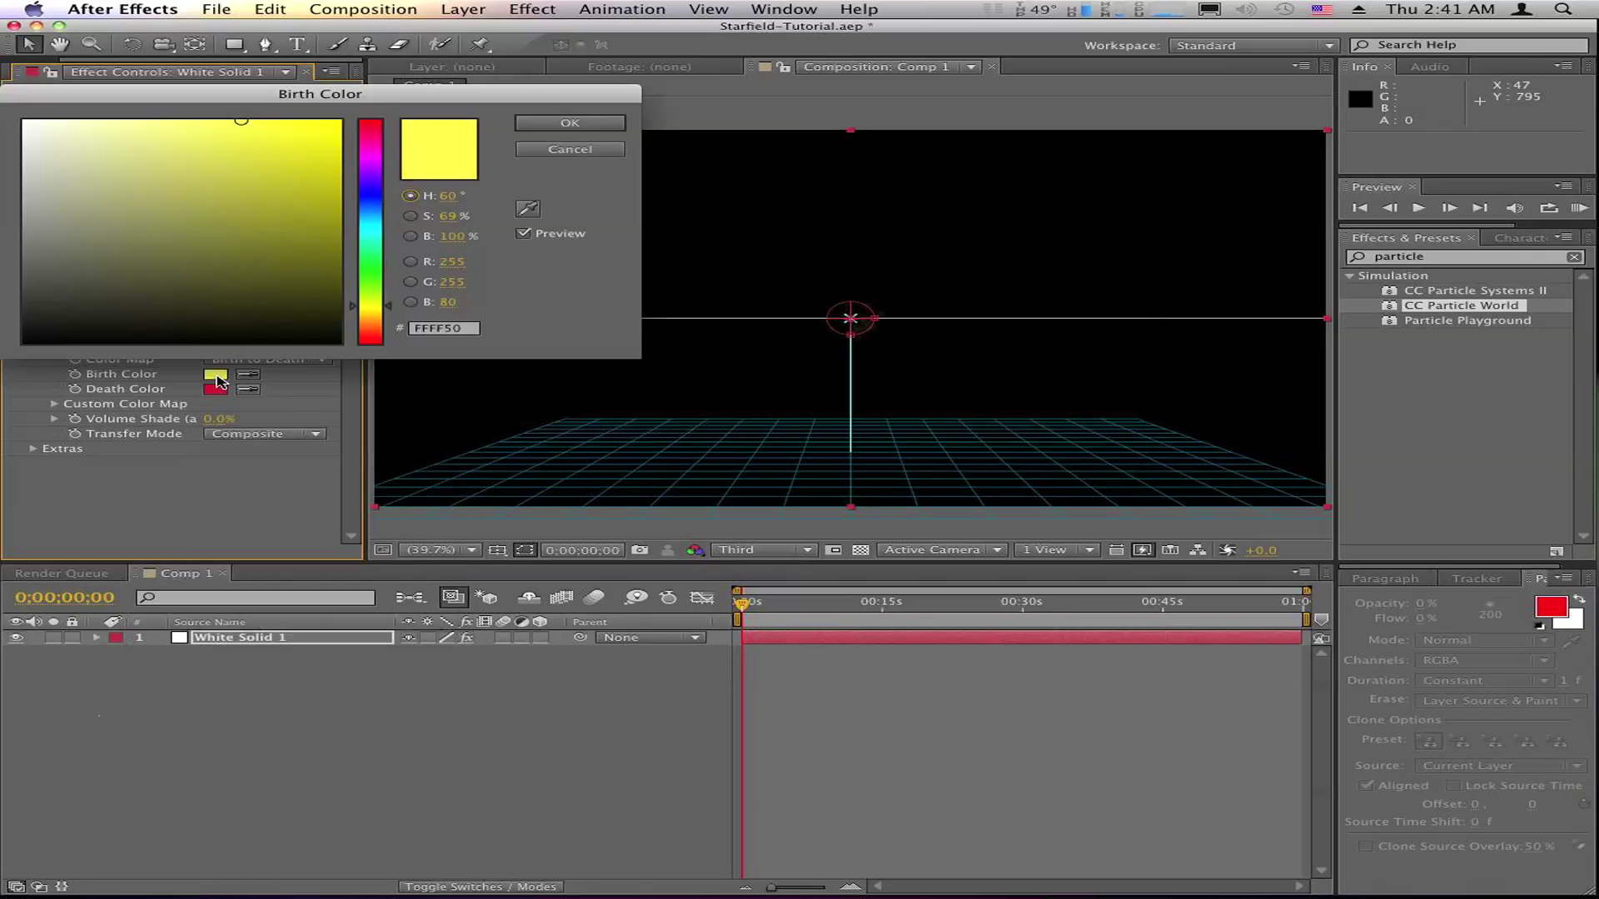
{"action": "type", "text": "ffffff"}
{"action": "left_click", "coordinate": [528, 121]}
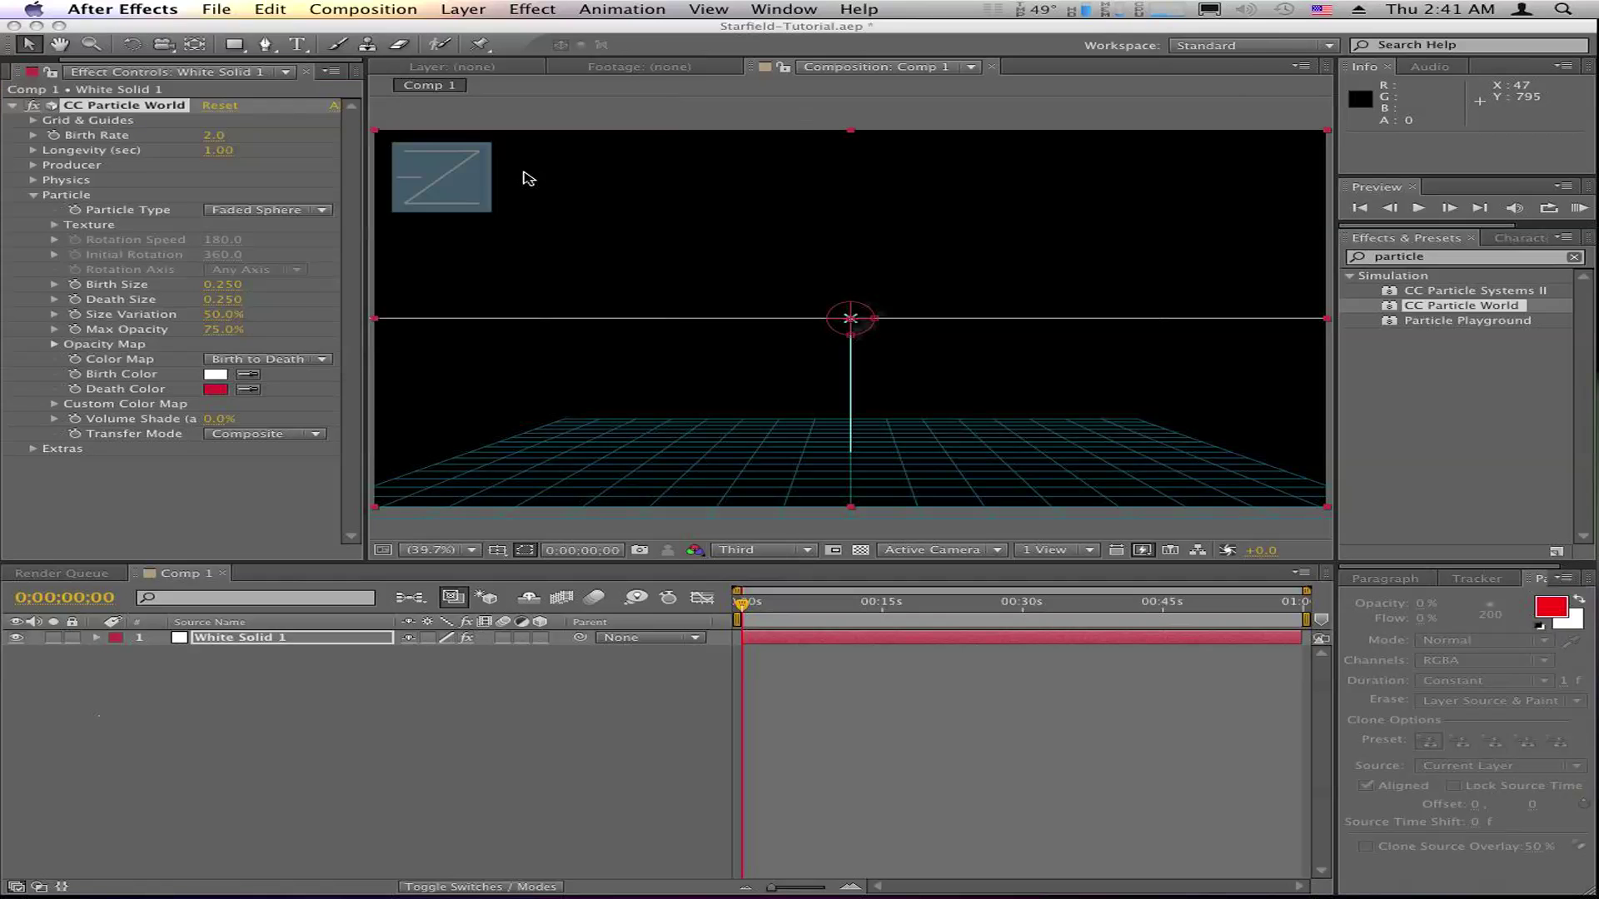
{"action": "left_click", "coordinate": [215, 389]}
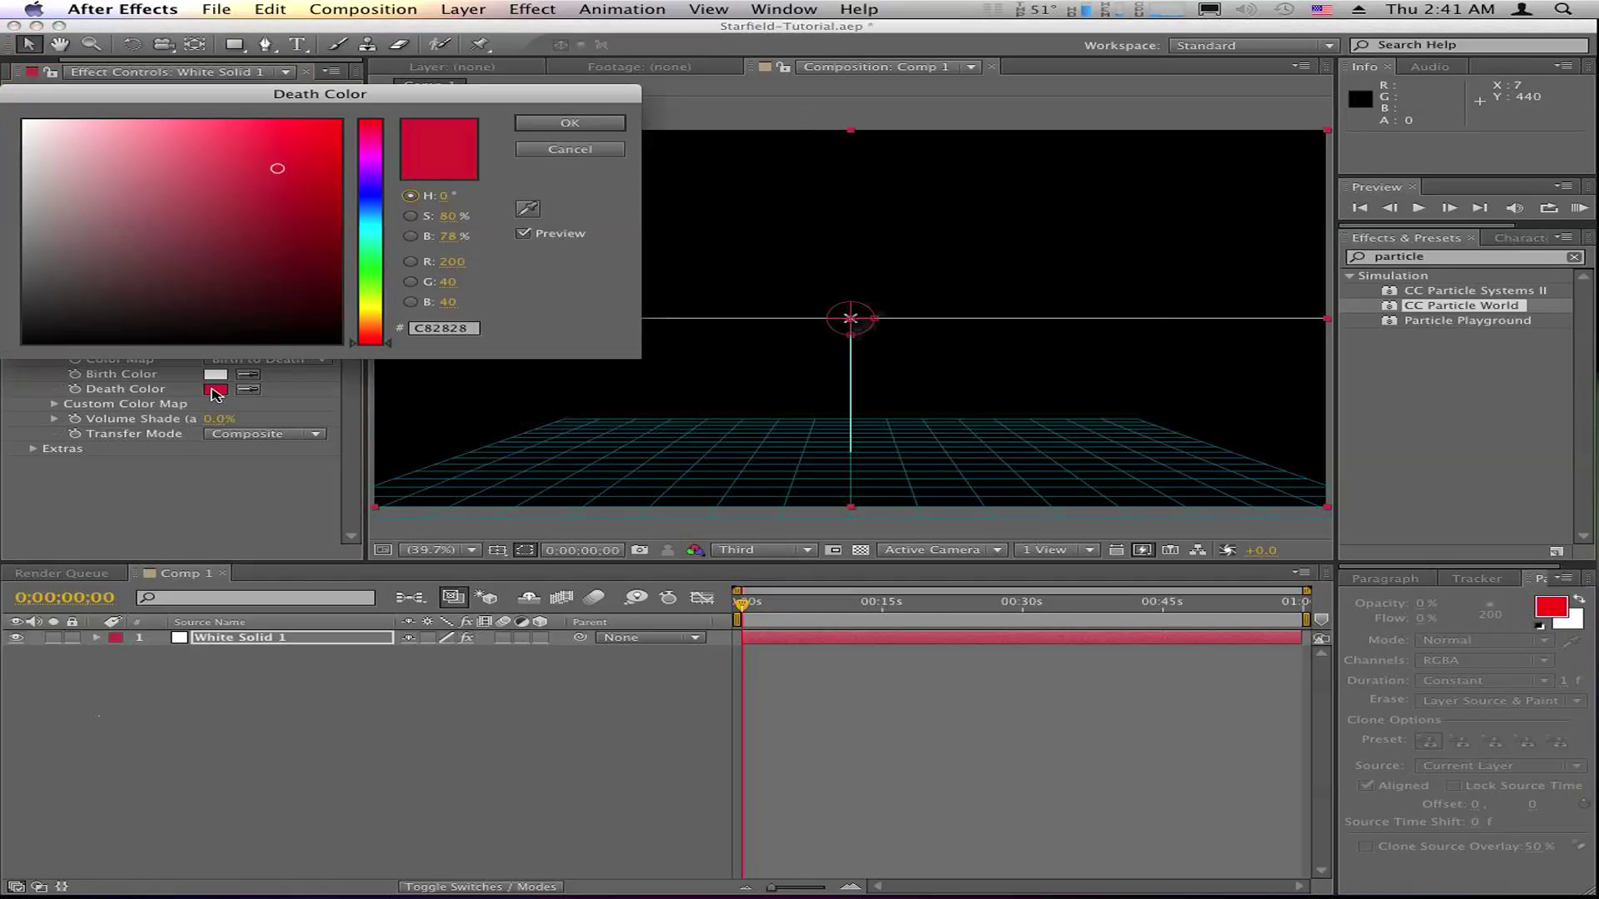
{"action": "left_click_drag", "start_coordinate": [185, 352], "coordinate": [5, 244]}
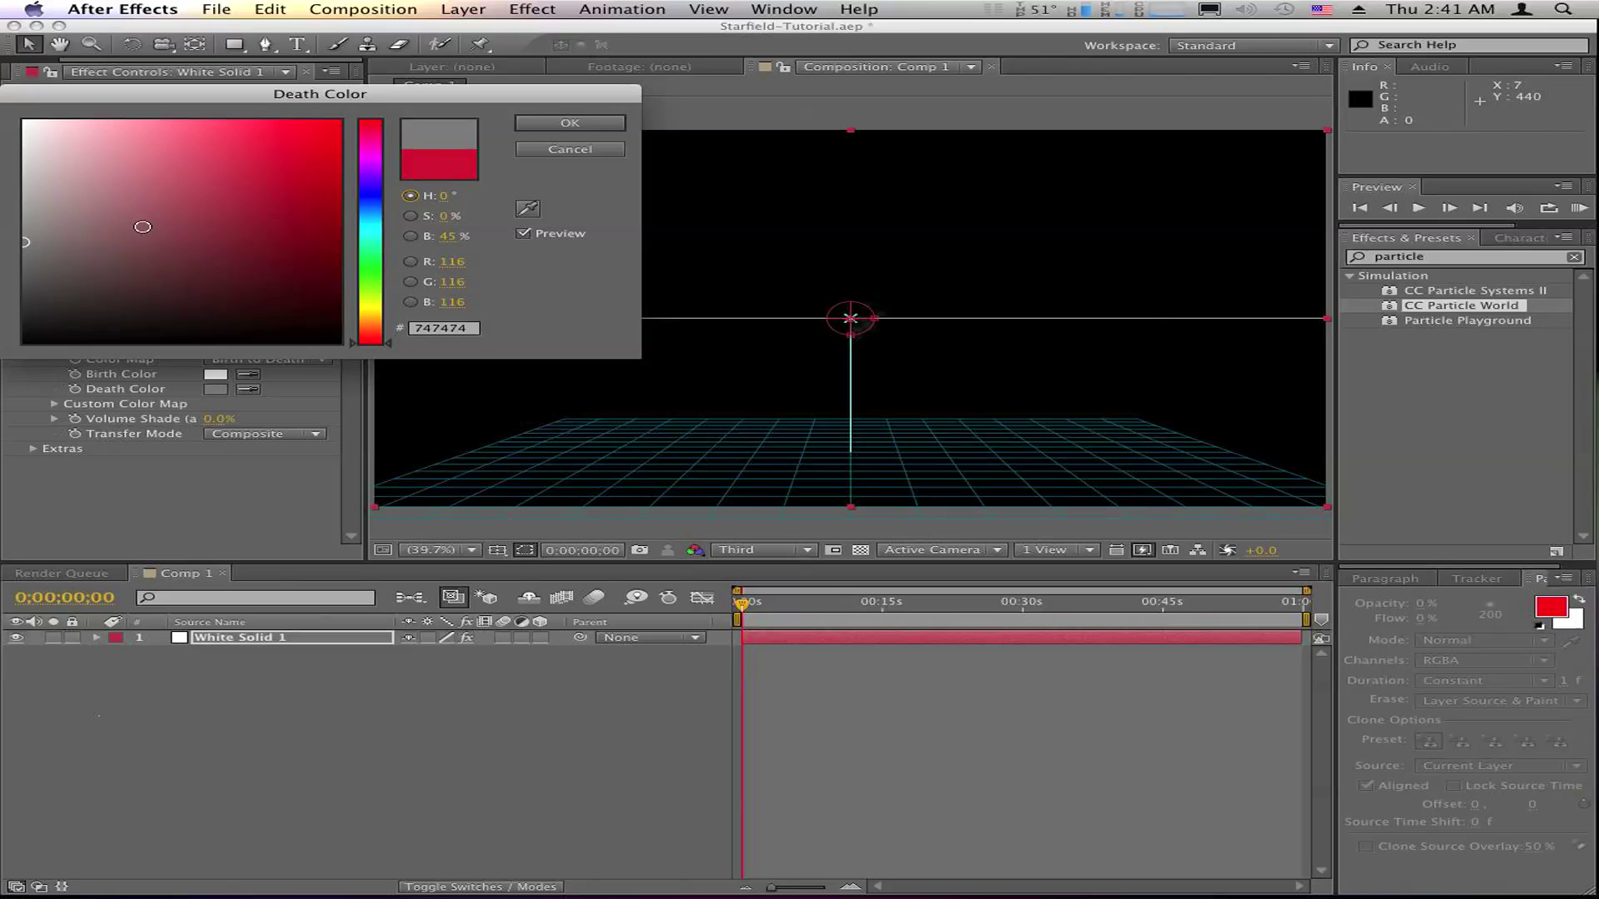
{"action": "left_click", "coordinate": [569, 123]}
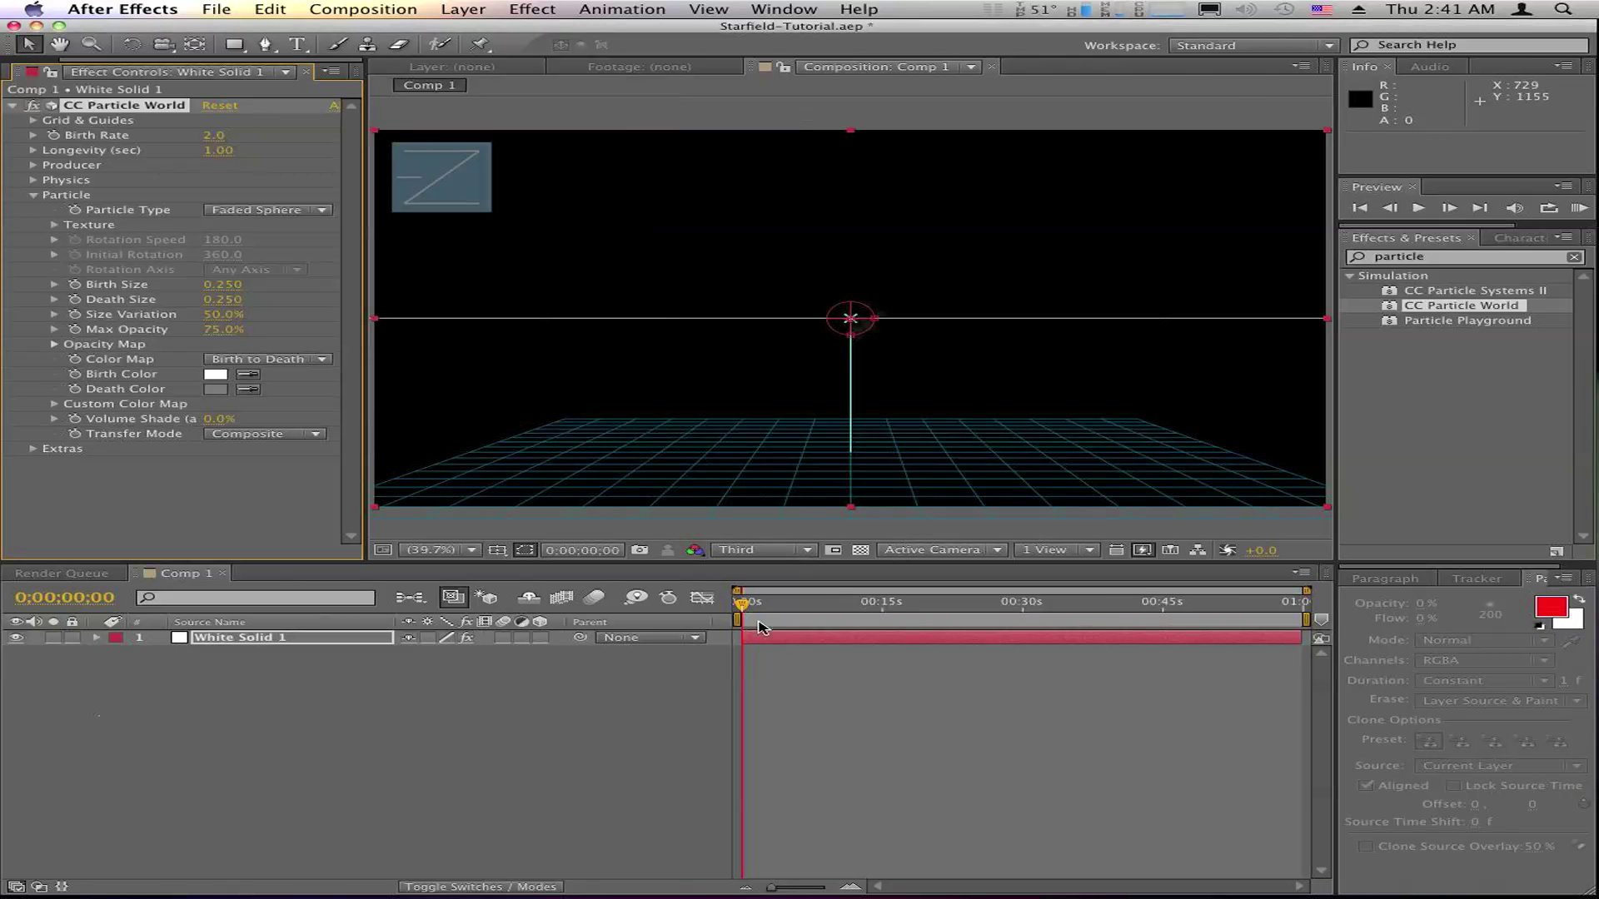
Step: Scrub Birth Size and Death Size down to 0.100 and preview the smaller dots
{"action": "left_click_drag", "start_coordinate": [741, 602], "coordinate": [660, 605]}
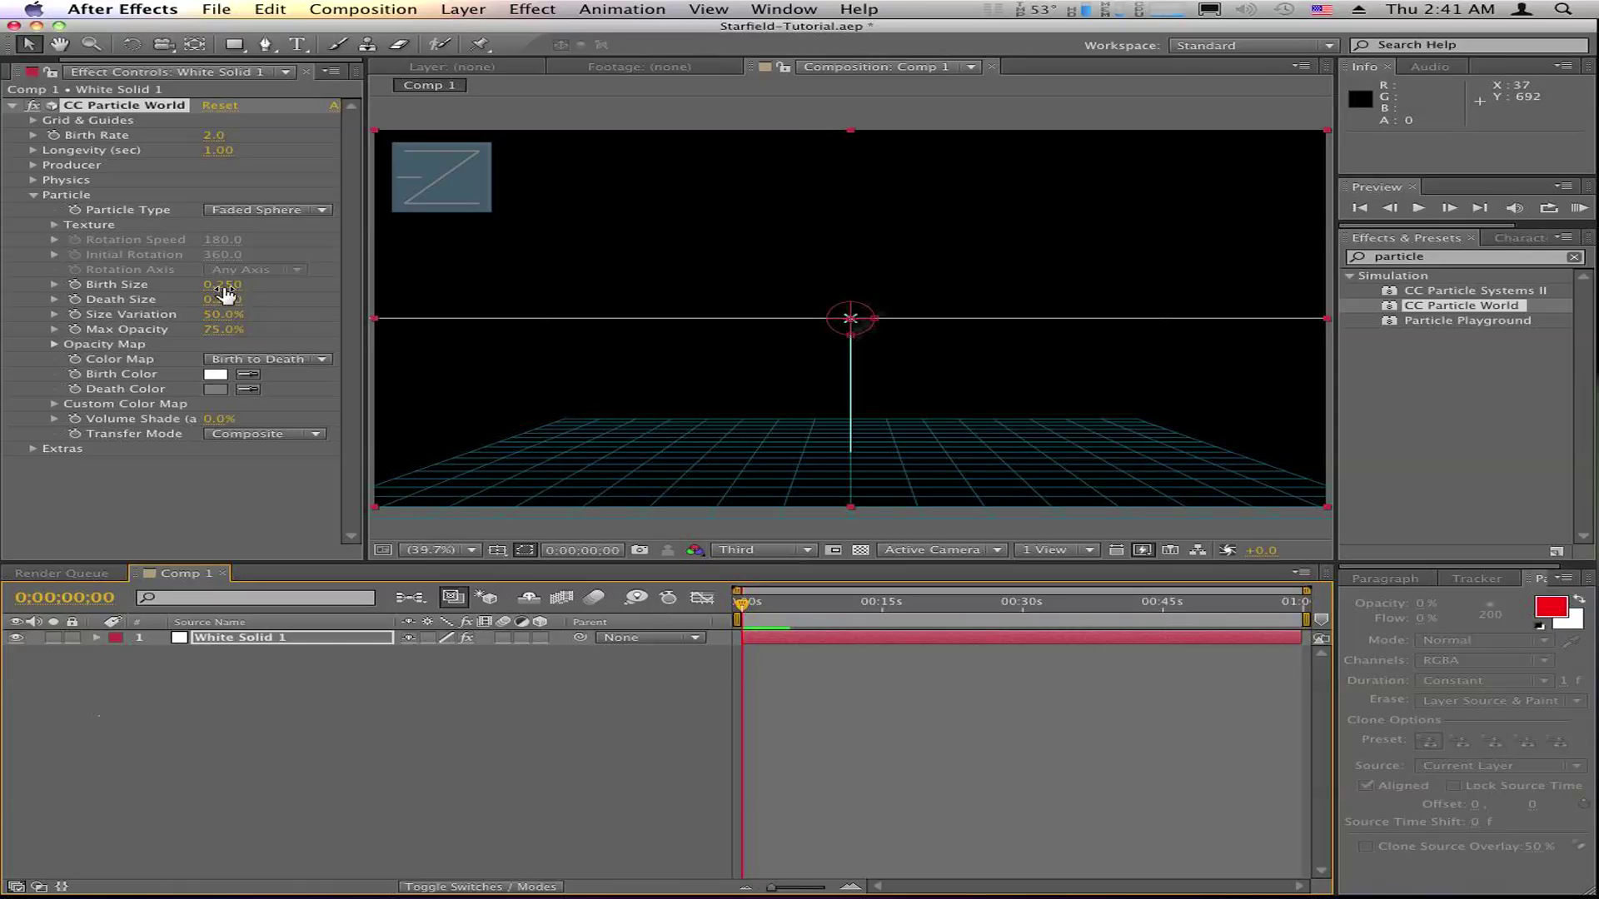
{"action": "left_click_drag", "start_coordinate": [233, 295], "coordinate": [211, 301]}
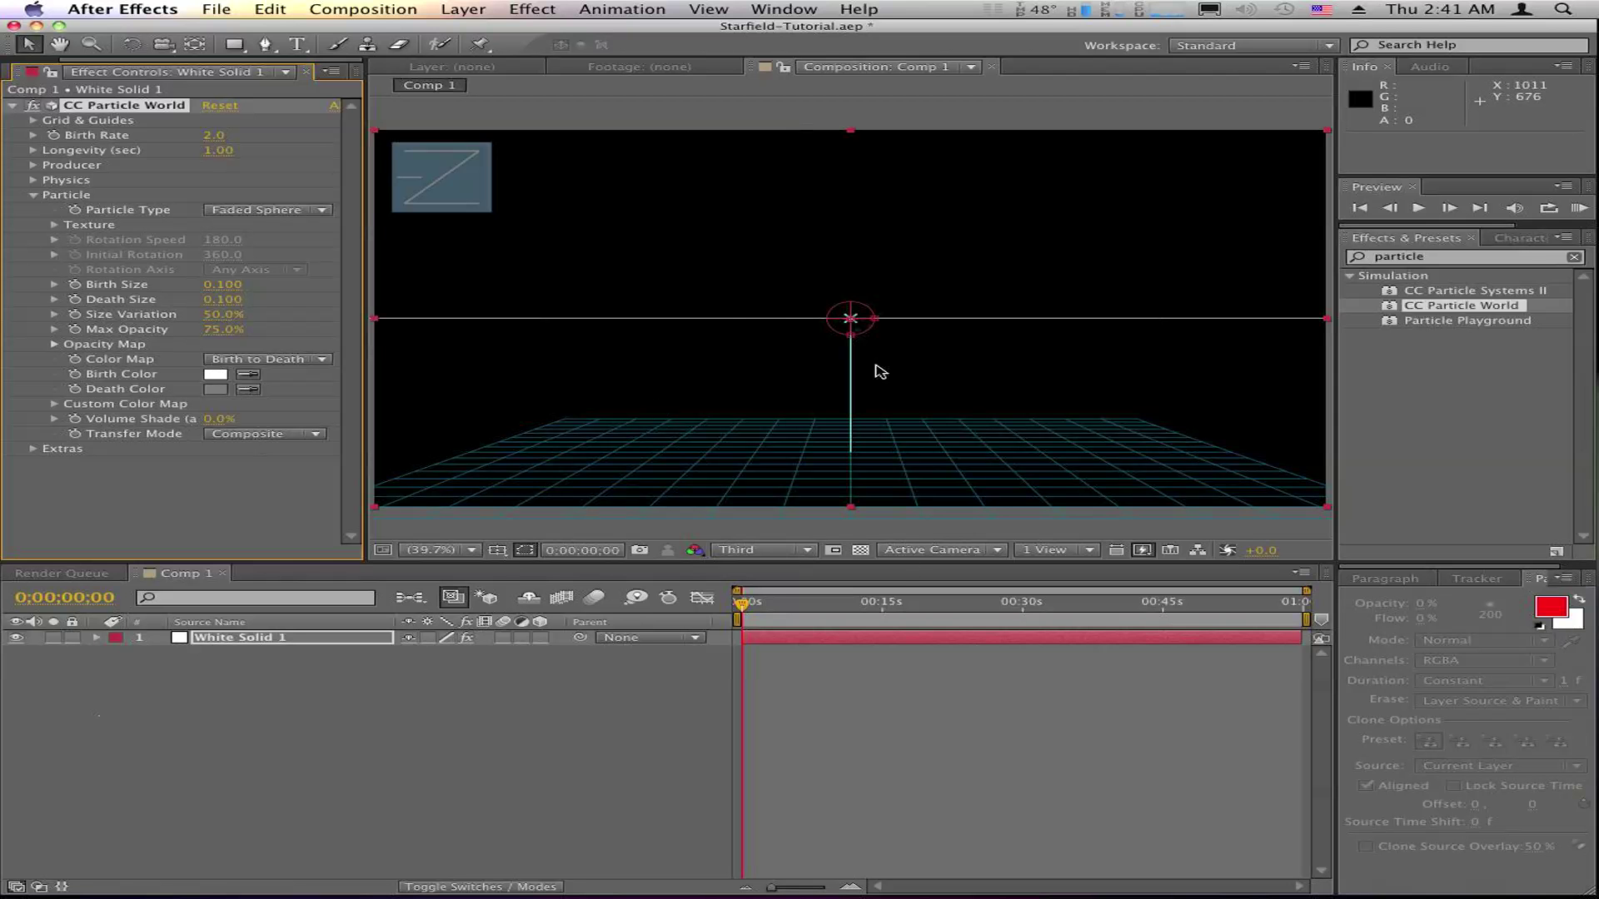
{"action": "left_click_drag", "start_coordinate": [740, 602], "coordinate": [765, 606]}
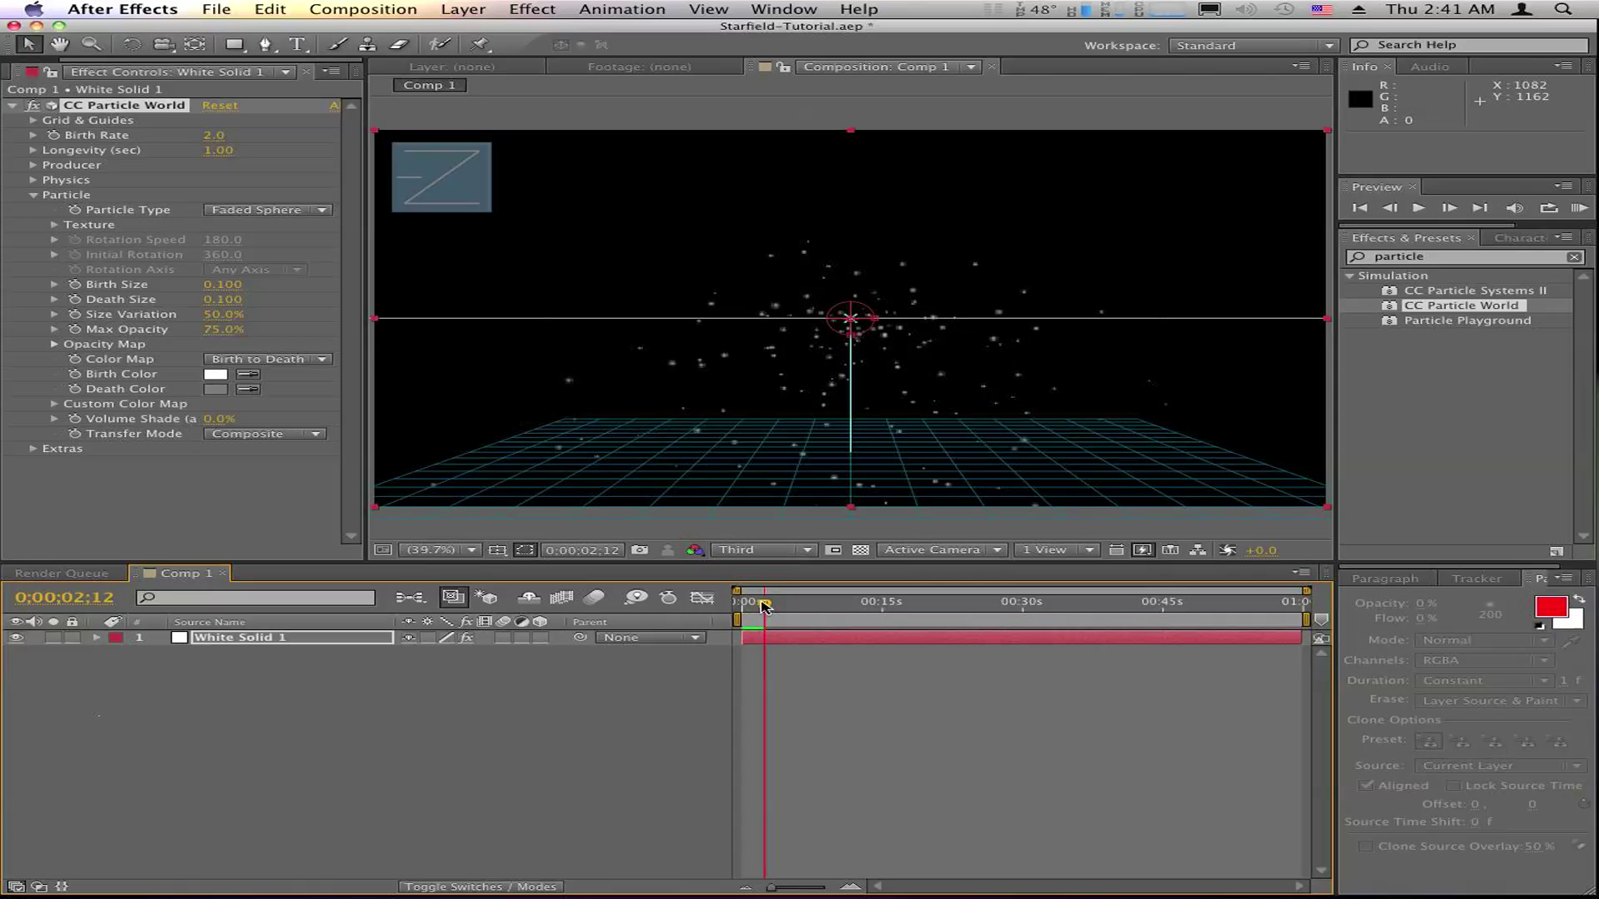
Step: Set Physics Gravity and Resistance to 0
{"action": "left_click", "coordinate": [33, 181]}
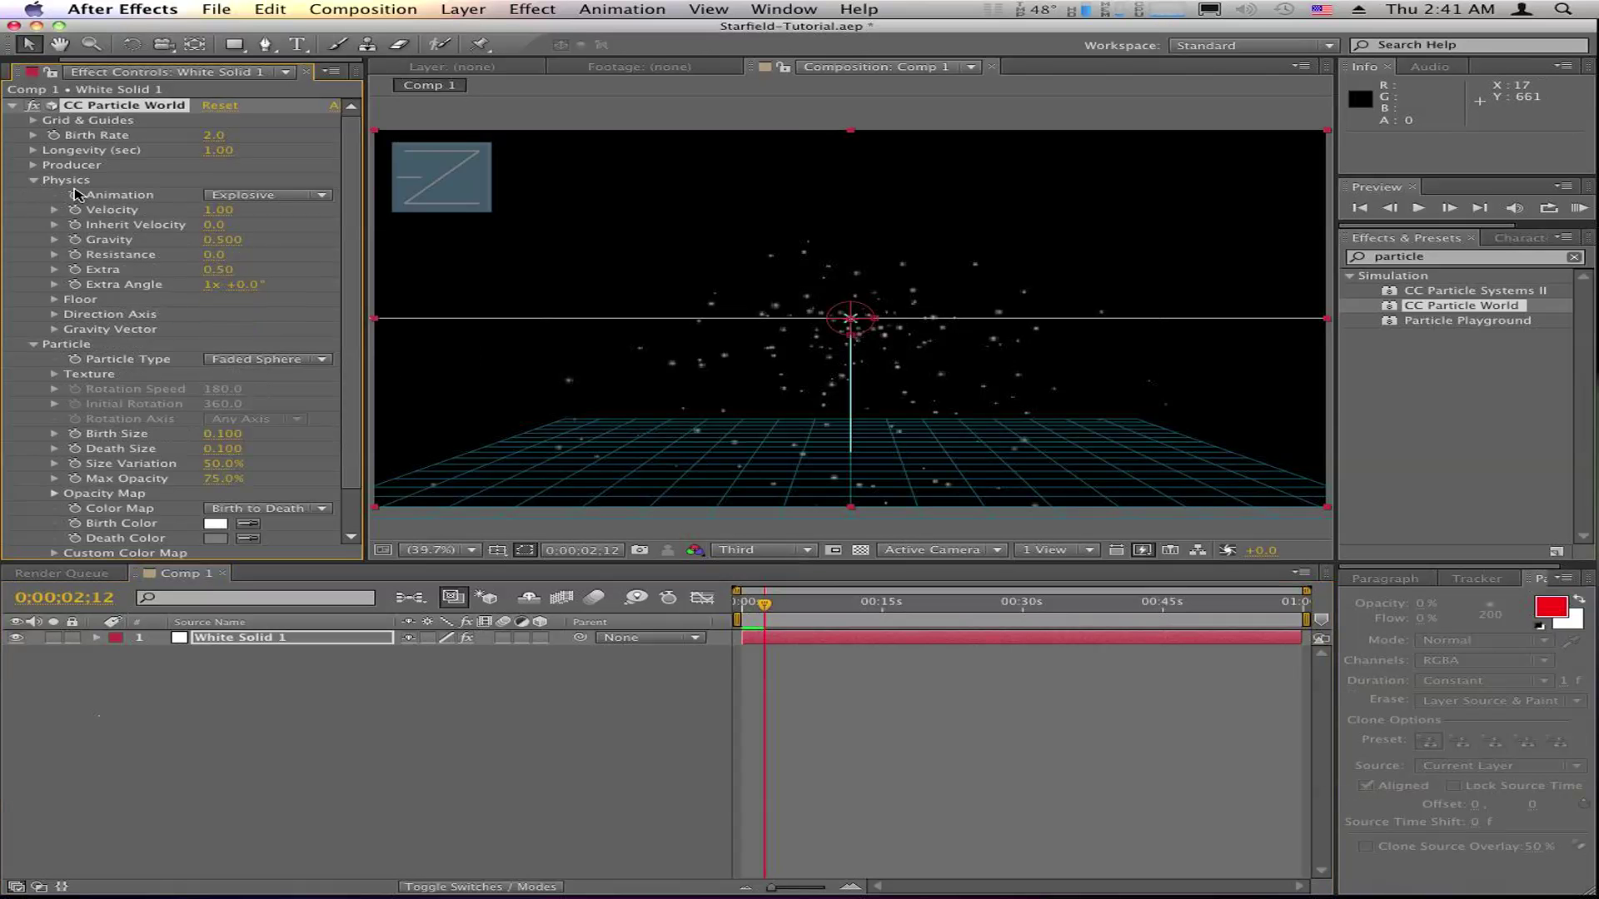
{"action": "left_click", "coordinate": [223, 241]}
{"action": "type", "text": "0"}
{"action": "key", "text": "Tab"}
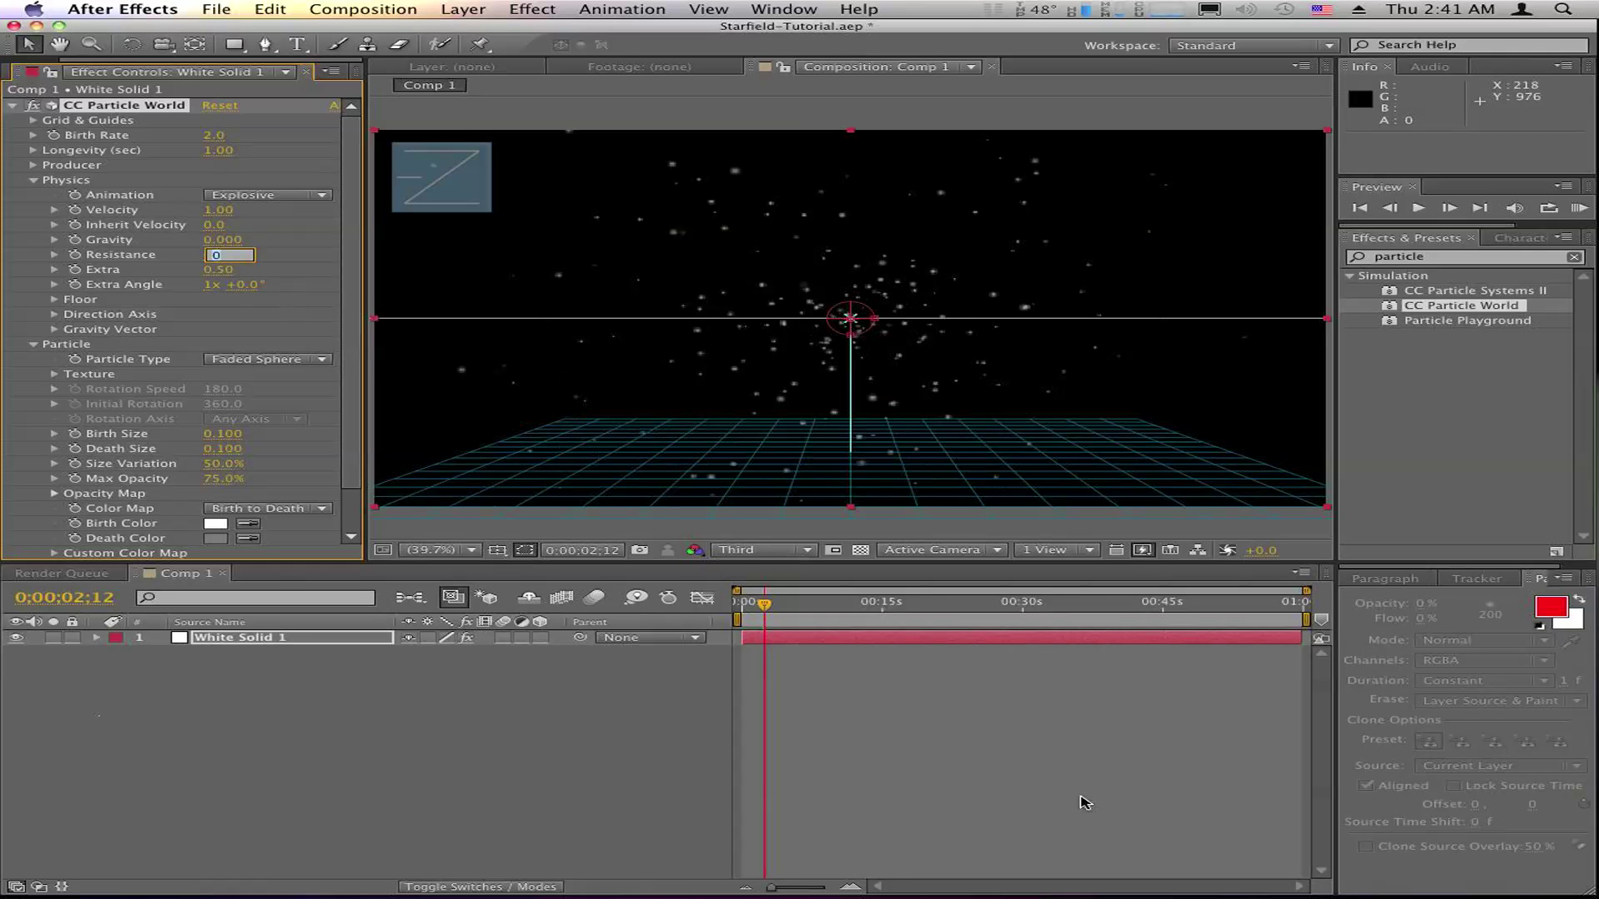
{"action": "left_click", "coordinate": [1023, 772]}
{"action": "mouse_move", "coordinate": [764, 603]}
{"action": "left_mouse_down"}
{"action": "mouse_move", "coordinate": [741, 608]}
{"action": "mouse_move", "coordinate": [849, 608]}
{"action": "mouse_move", "coordinate": [740, 607]}
{"action": "left_mouse_up"}
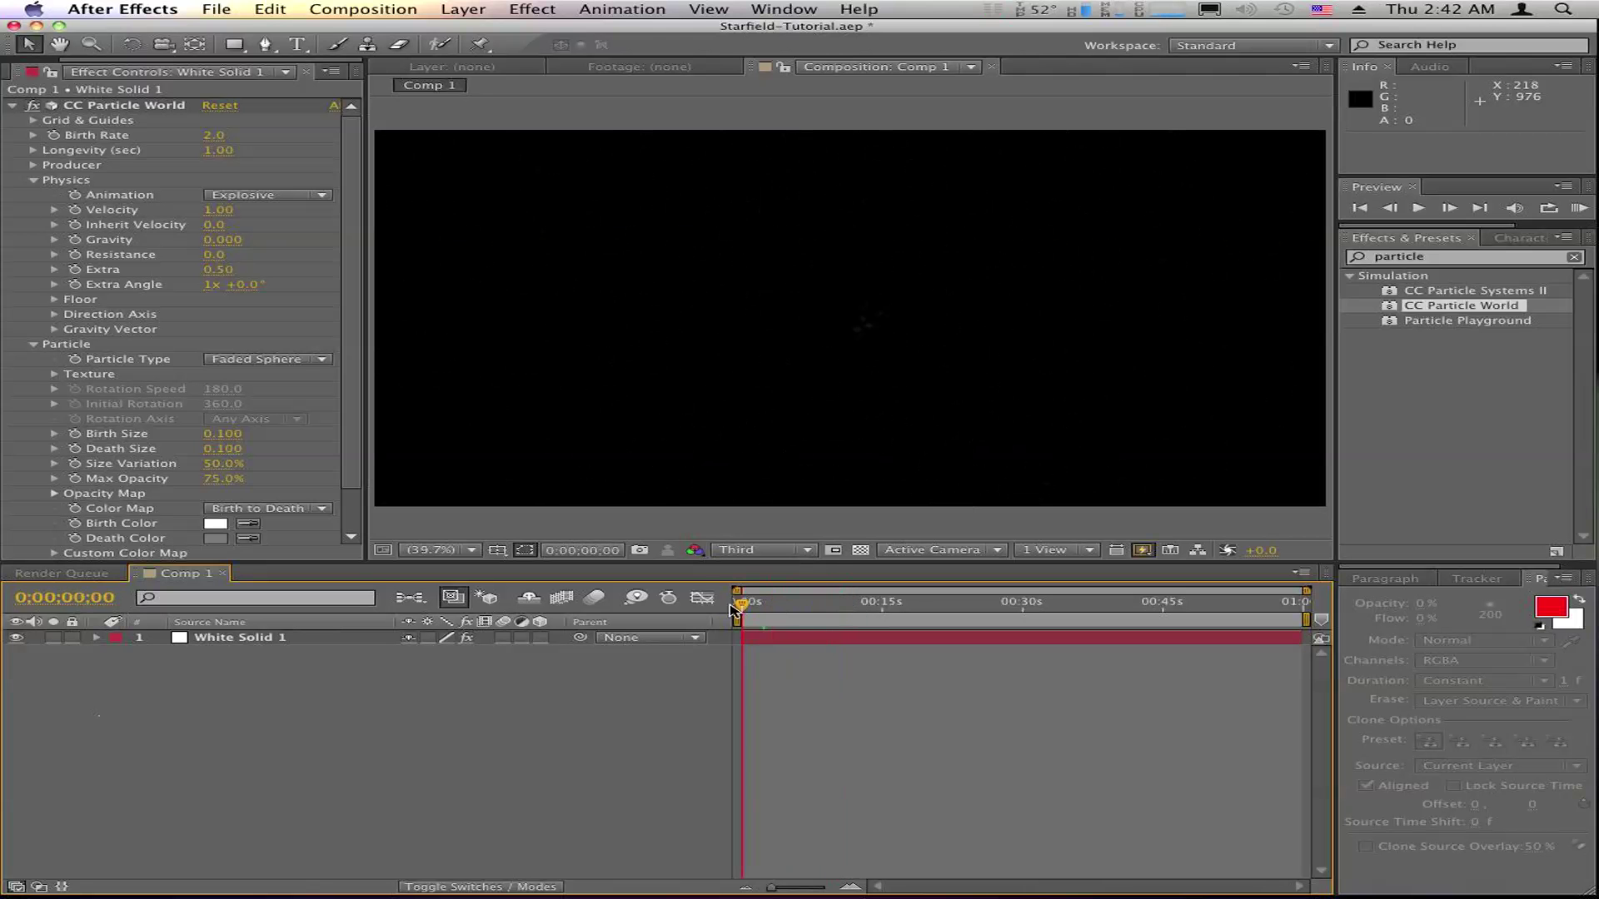
Step: Collapse Physics and reselect White Solid 1 to view the weightless particles
{"action": "left_click", "coordinate": [33, 180]}
{"action": "left_click", "coordinate": [662, 298]}
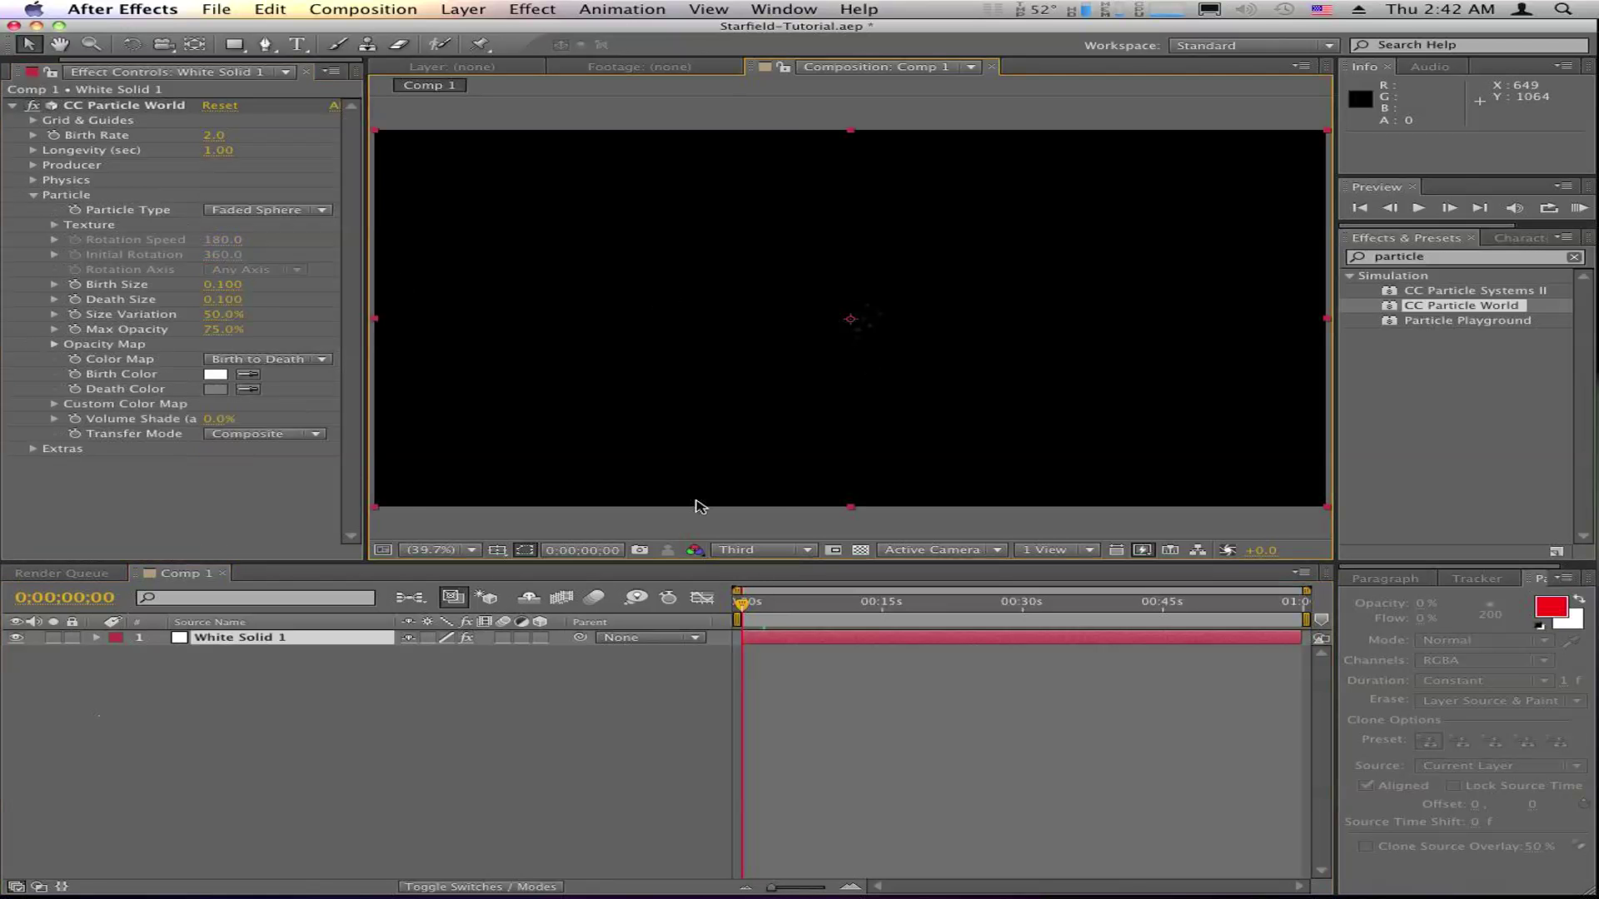
{"action": "left_click_drag", "start_coordinate": [741, 607], "coordinate": [755, 612]}
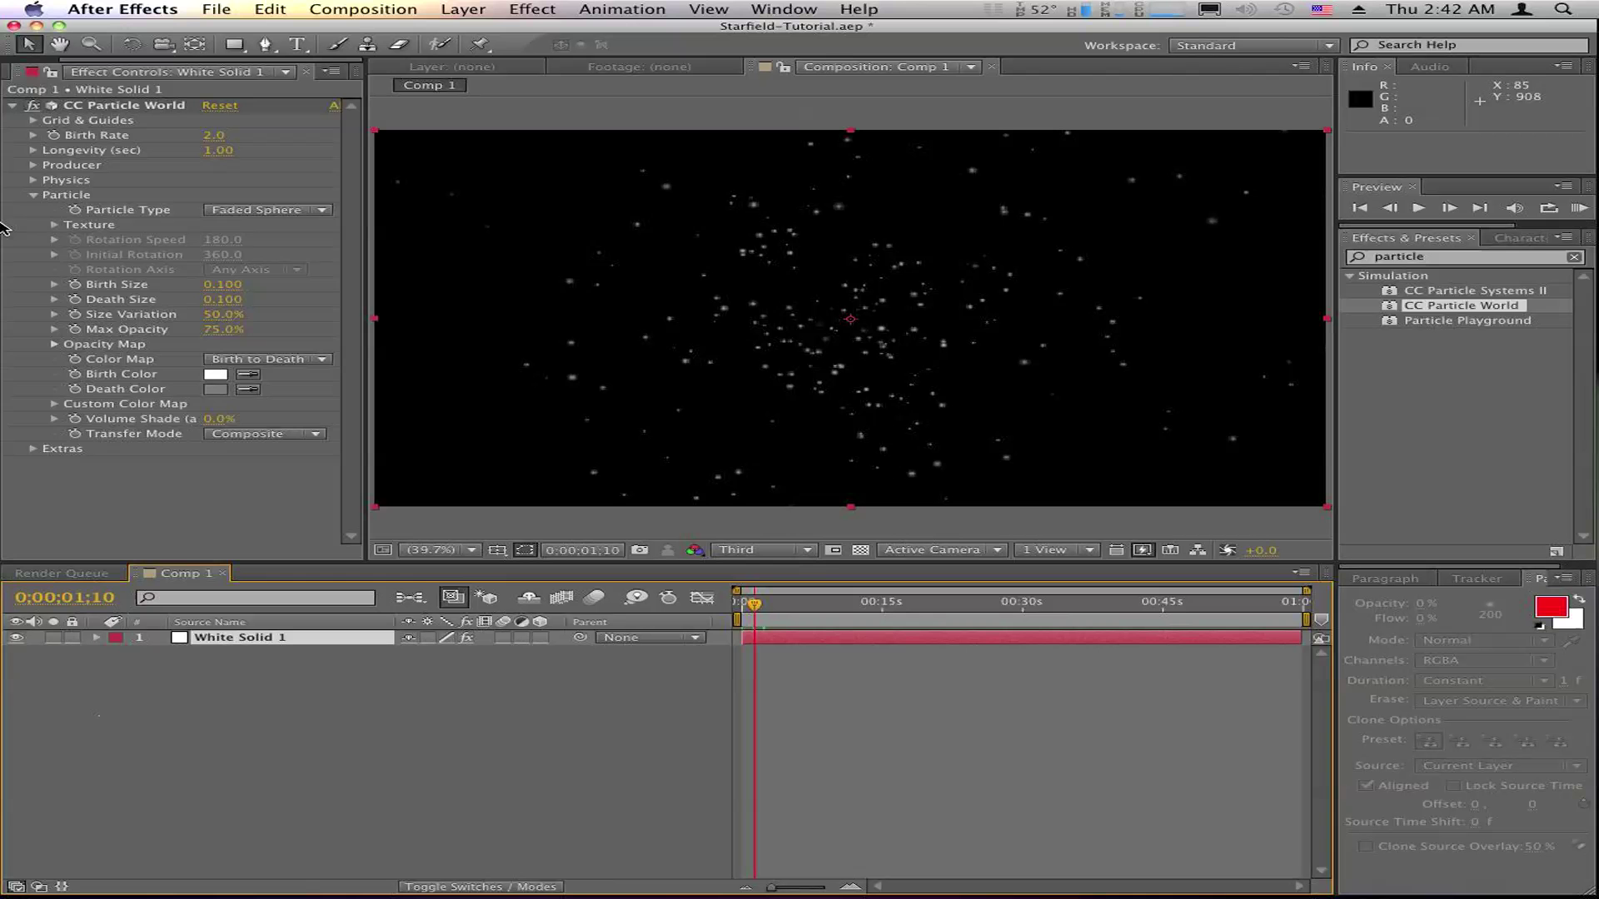
Step: Collapse the Particle group and select CC Particle World to show its grid and producer guides
{"action": "left_click", "coordinate": [30, 197]}
{"action": "left_click", "coordinate": [32, 196]}
{"action": "left_click", "coordinate": [849, 330]}
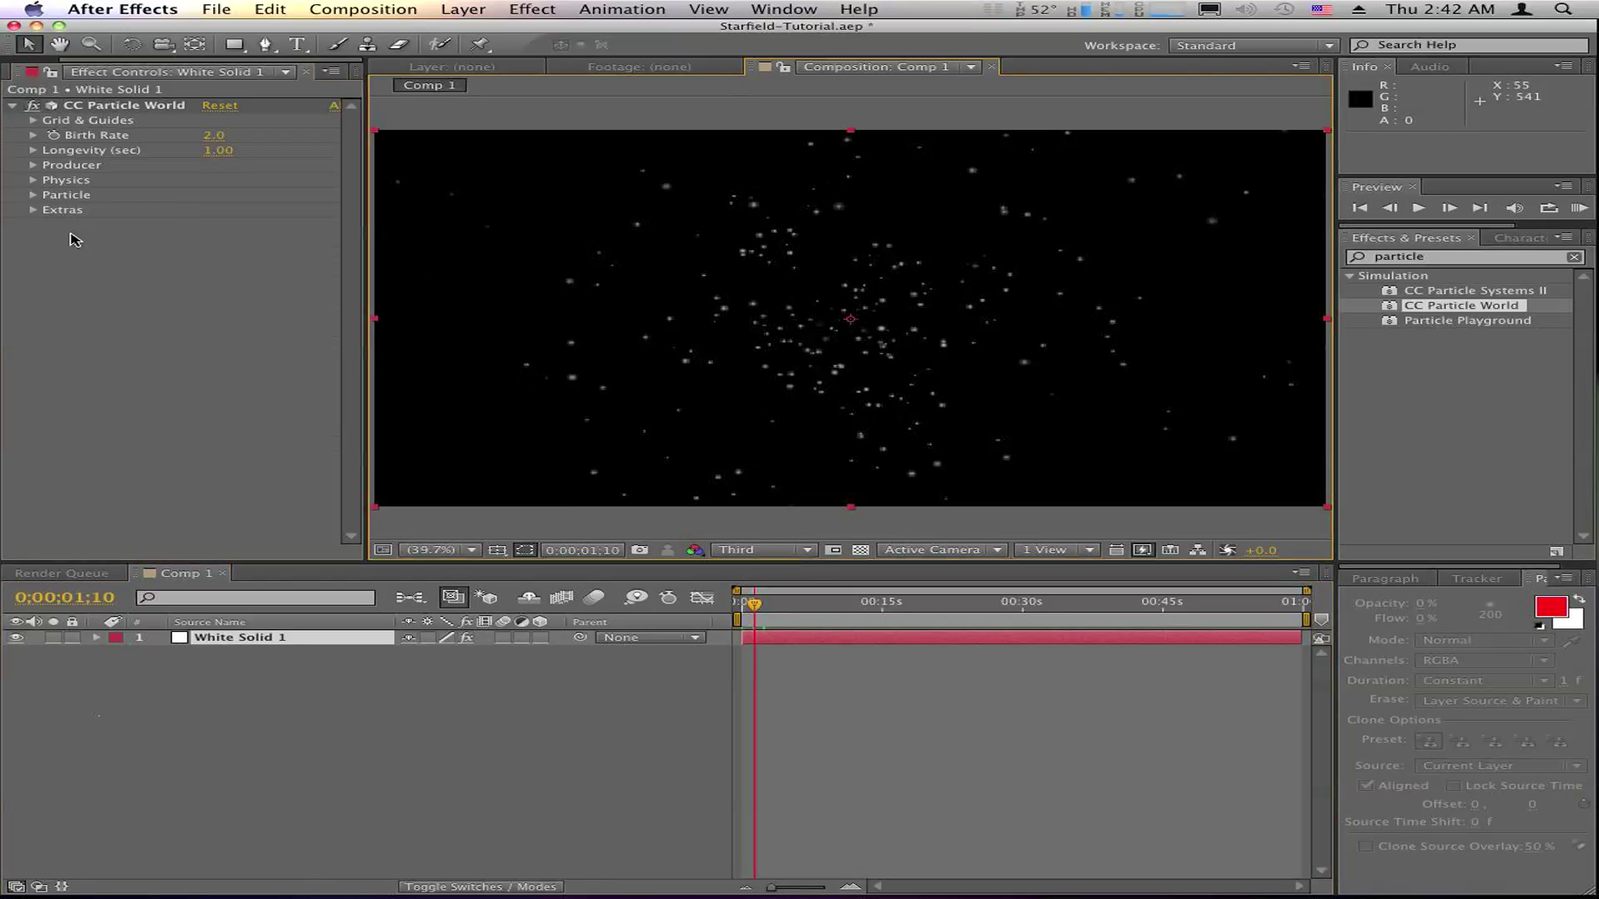
{"action": "left_click", "coordinate": [114, 107]}
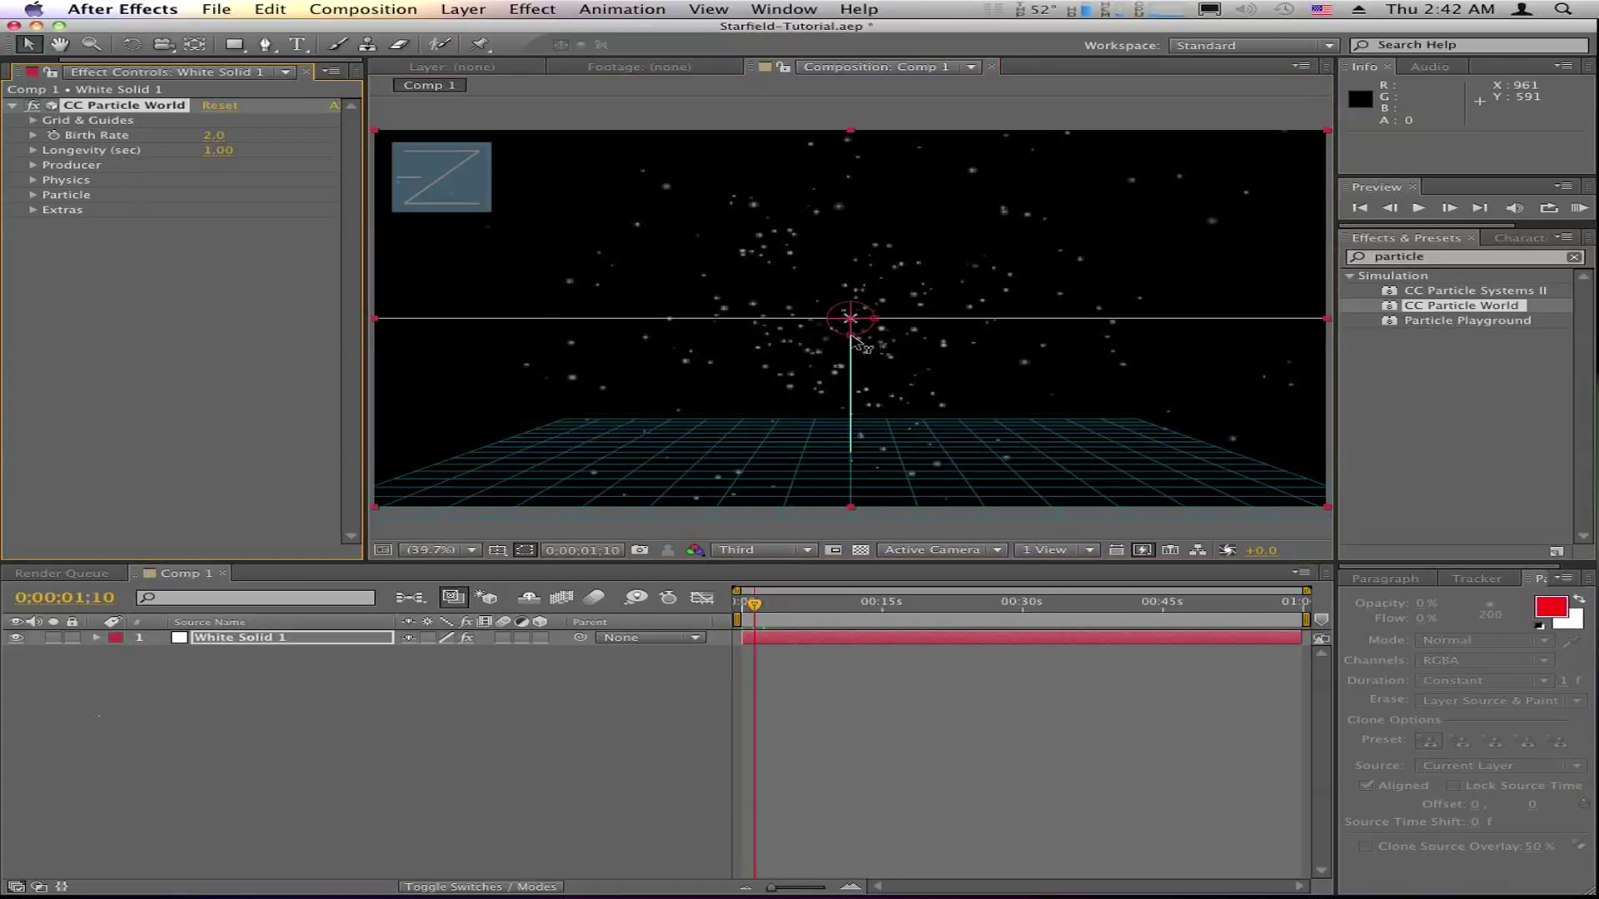
Step: Stretch the producer ellipse taller and wider so particles spread across the frame
{"action": "left_click_drag", "start_coordinate": [852, 336], "coordinate": [863, 493]}
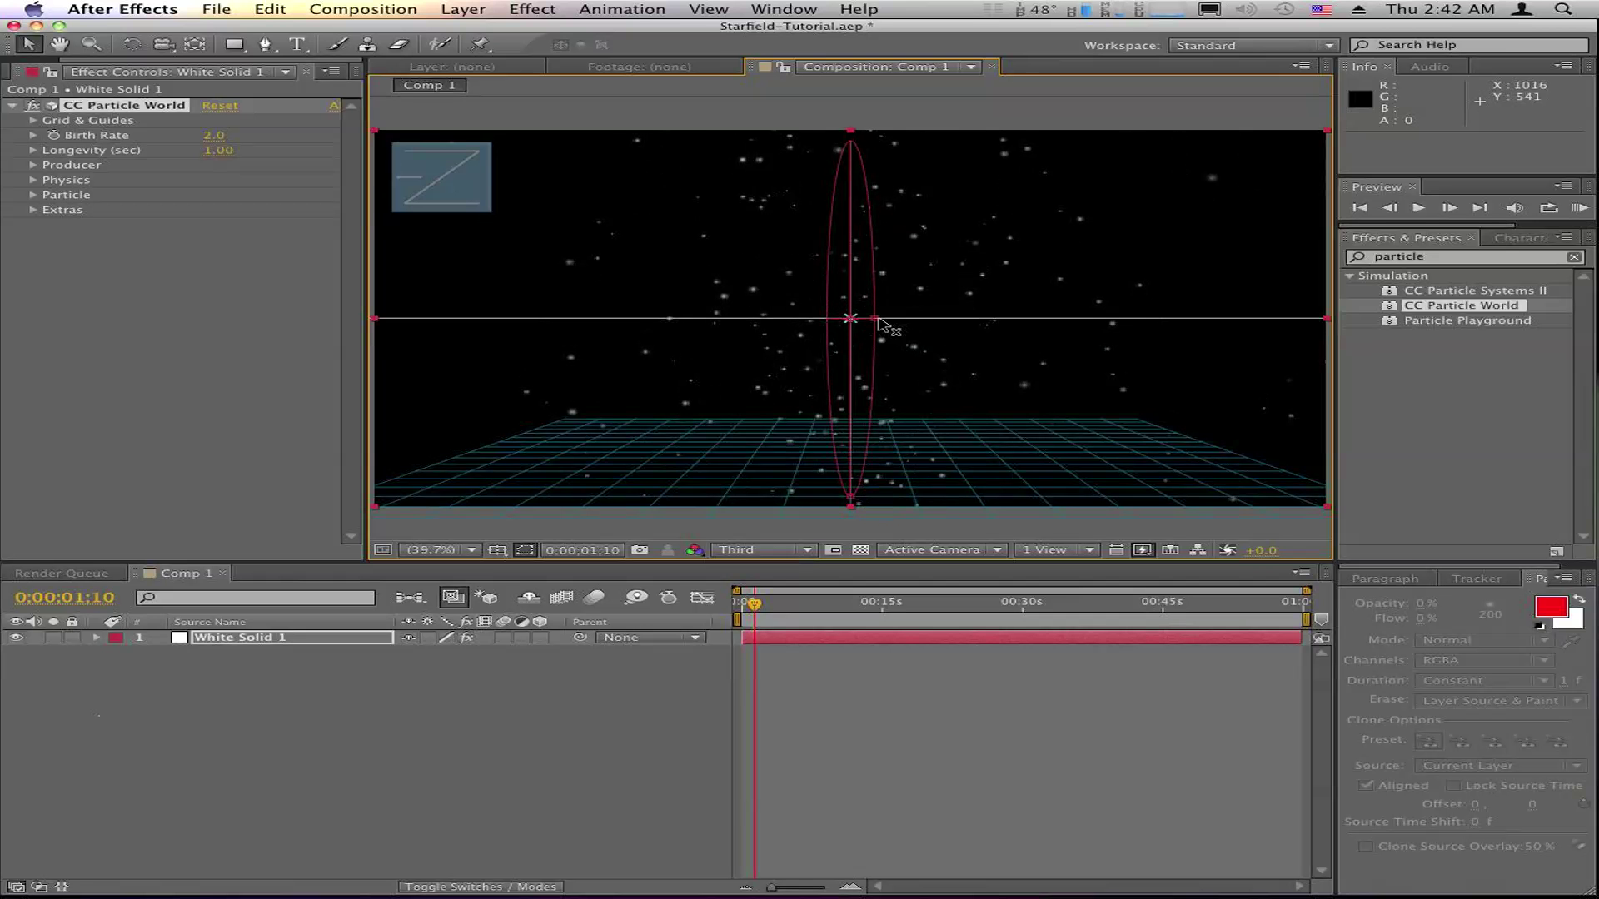
{"action": "left_click_drag", "start_coordinate": [874, 319], "coordinate": [1317, 324]}
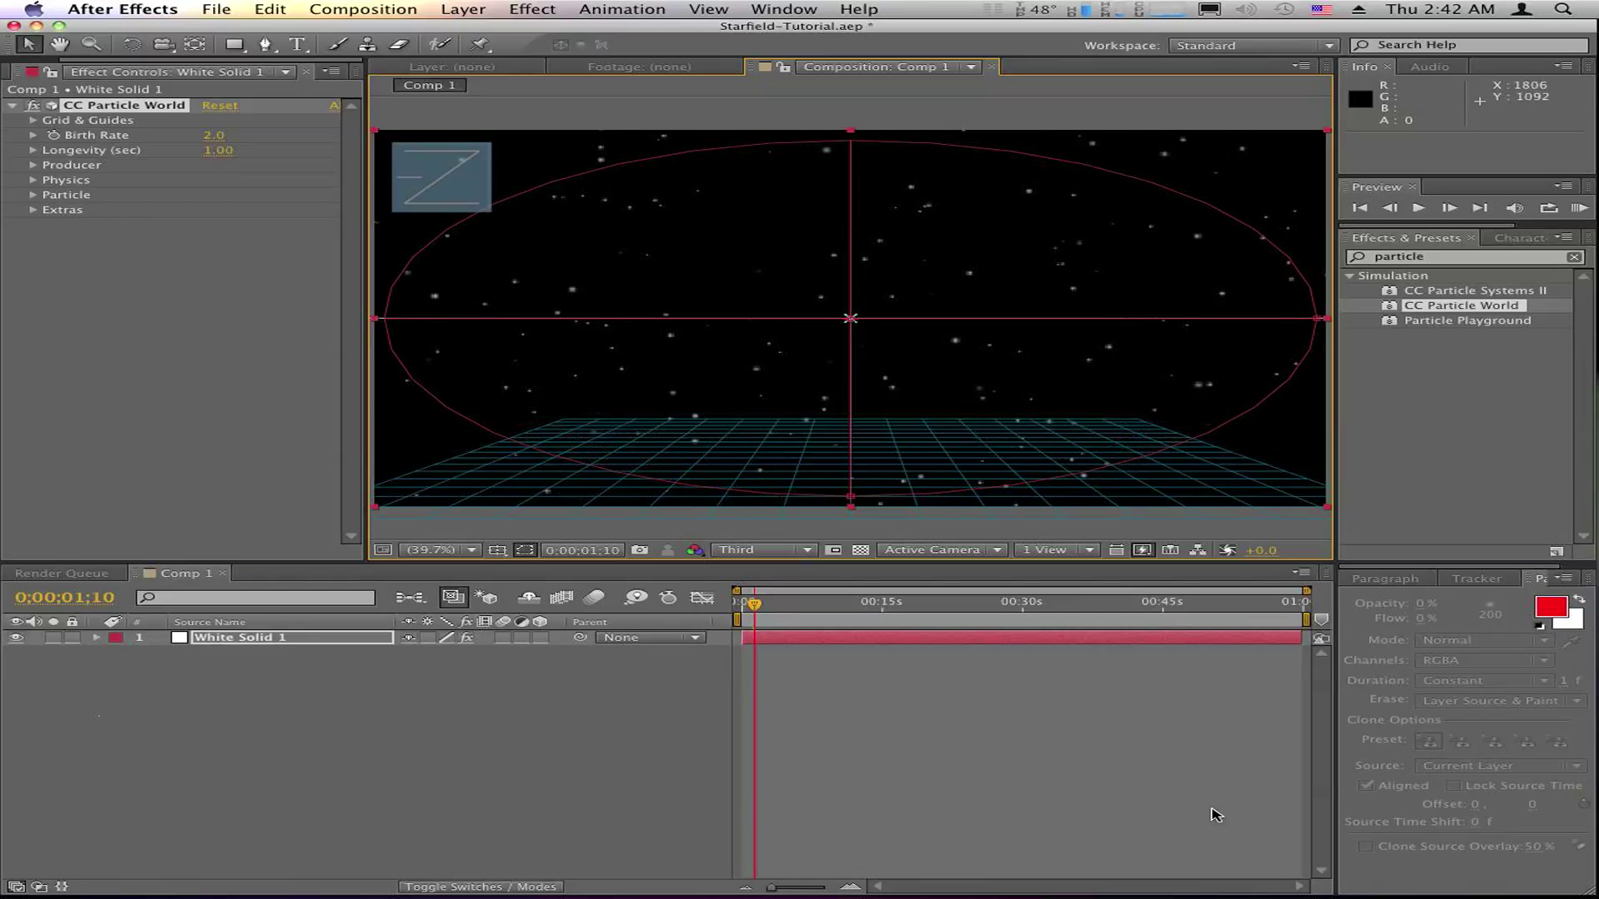
{"action": "left_click_drag", "start_coordinate": [751, 613], "coordinate": [749, 610]}
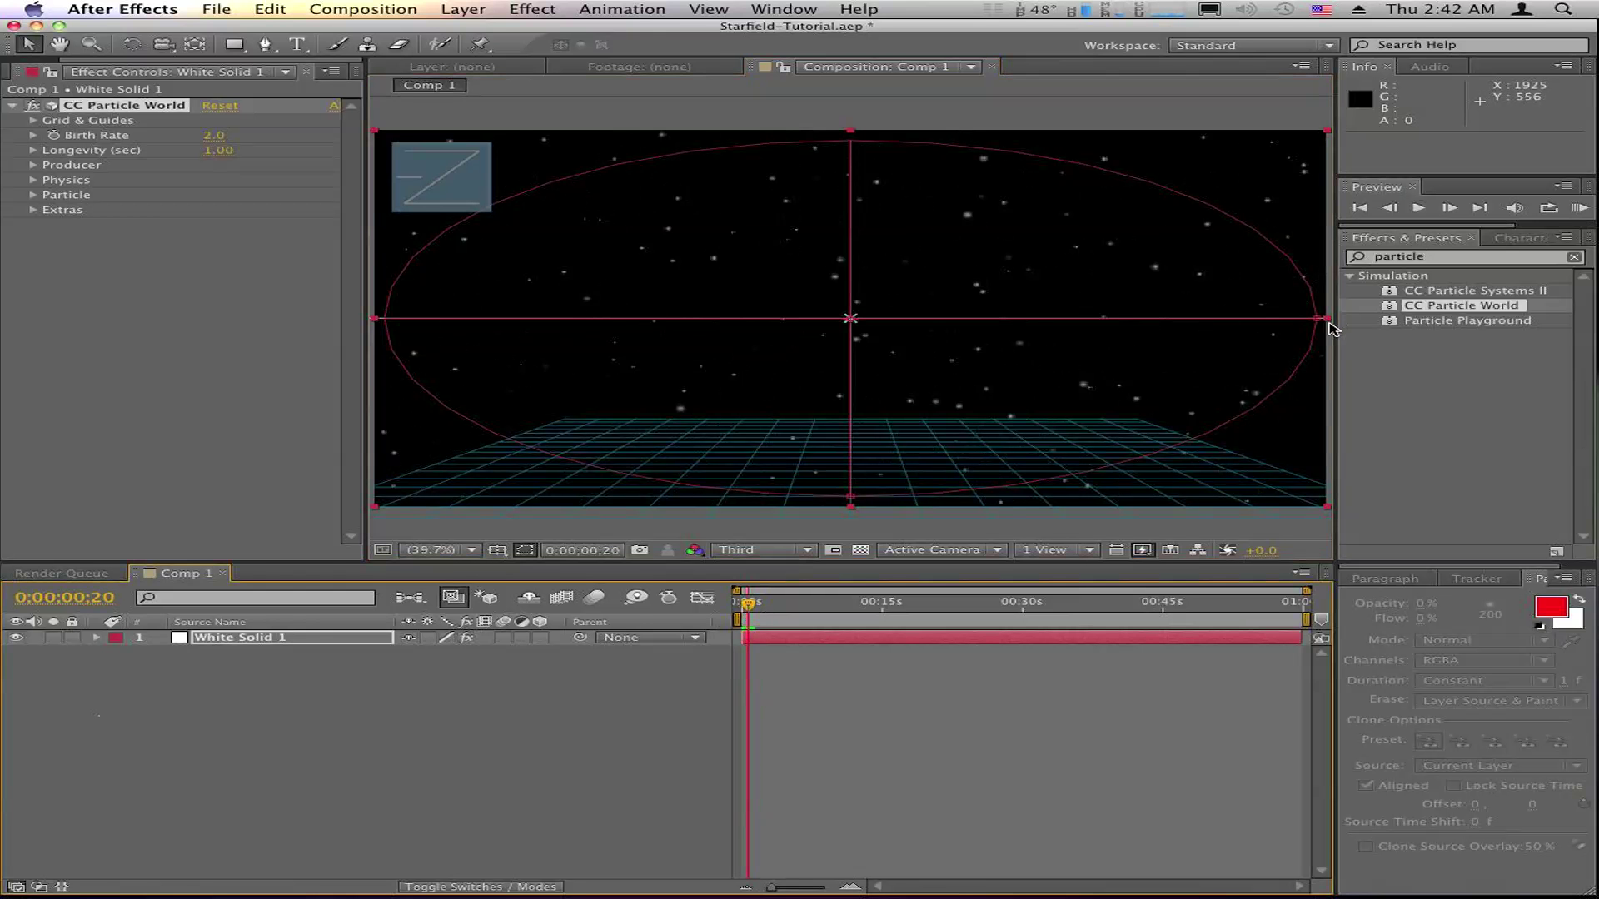
{"action": "left_click_drag", "start_coordinate": [1318, 322], "coordinate": [1251, 325]}
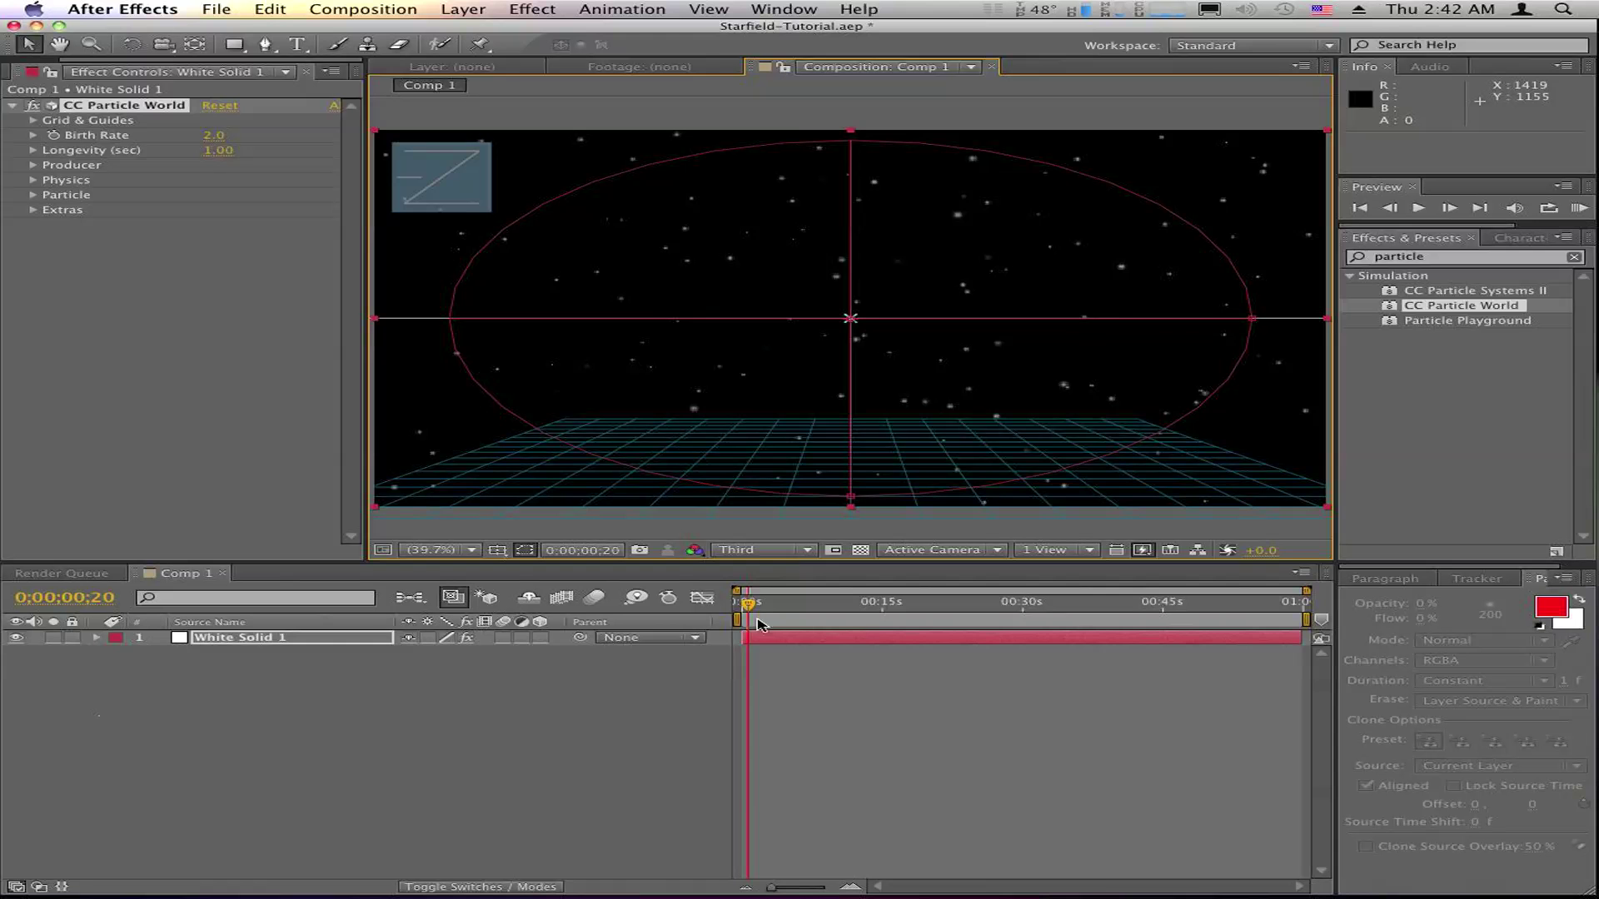
{"action": "left_click_drag", "start_coordinate": [748, 603], "coordinate": [757, 604]}
Step: Deselect the layer and preview the starfield without guides
{"action": "left_click", "coordinate": [874, 703]}
{"action": "key", "text": "space"}
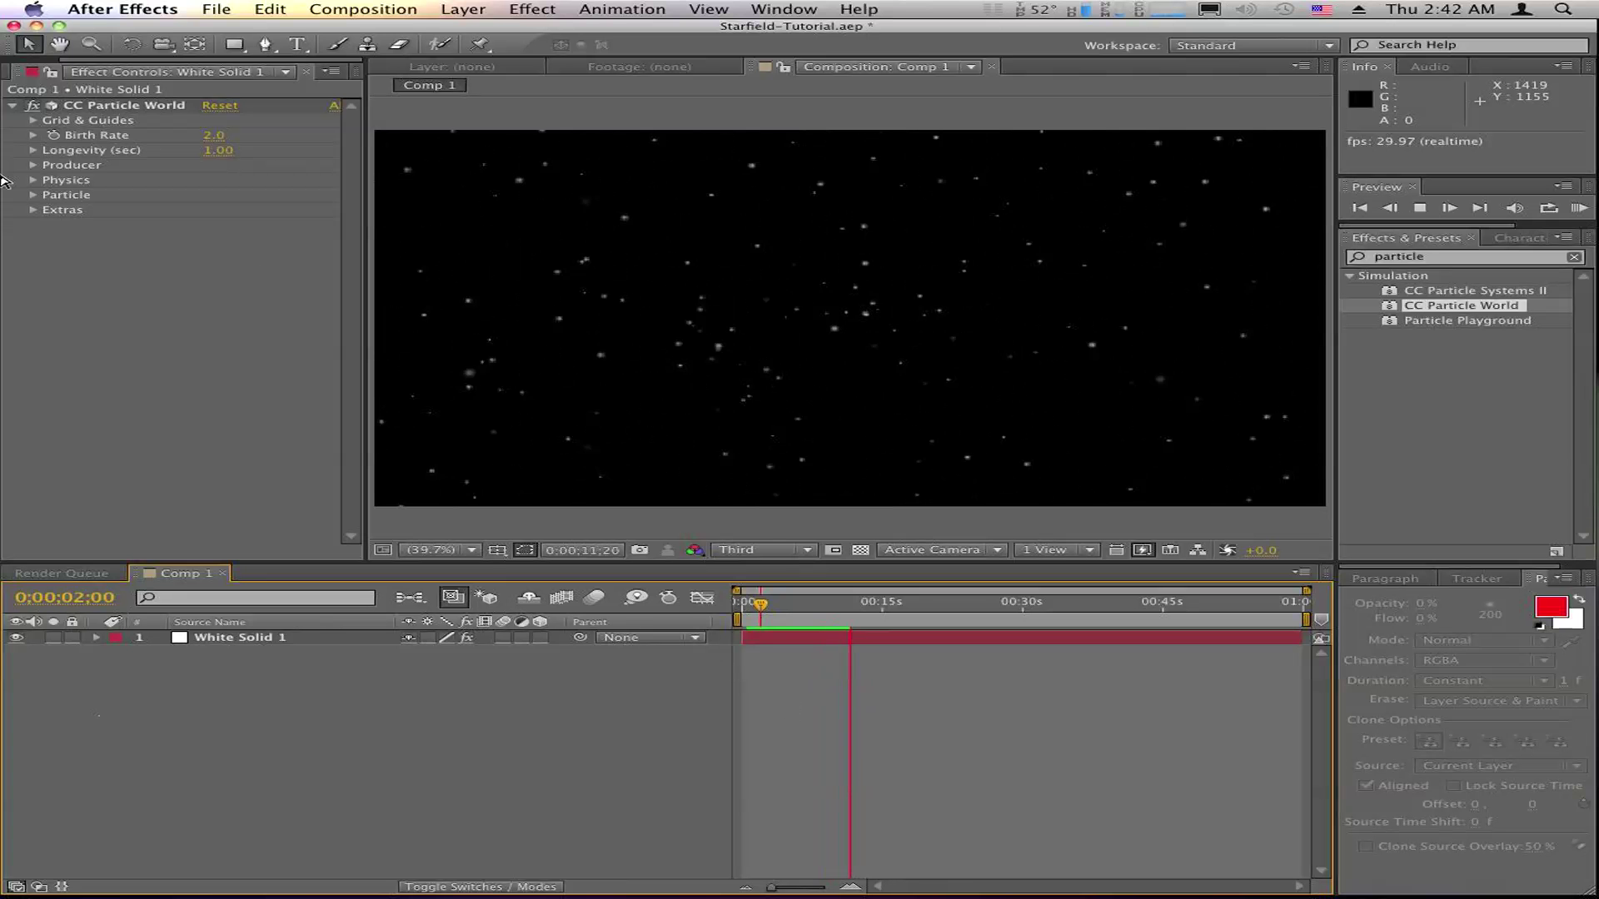
Step: Stop the preview and expand the Birth Rate, Longevity, Producer, Physics and Particle groups
{"action": "key", "text": "space"}
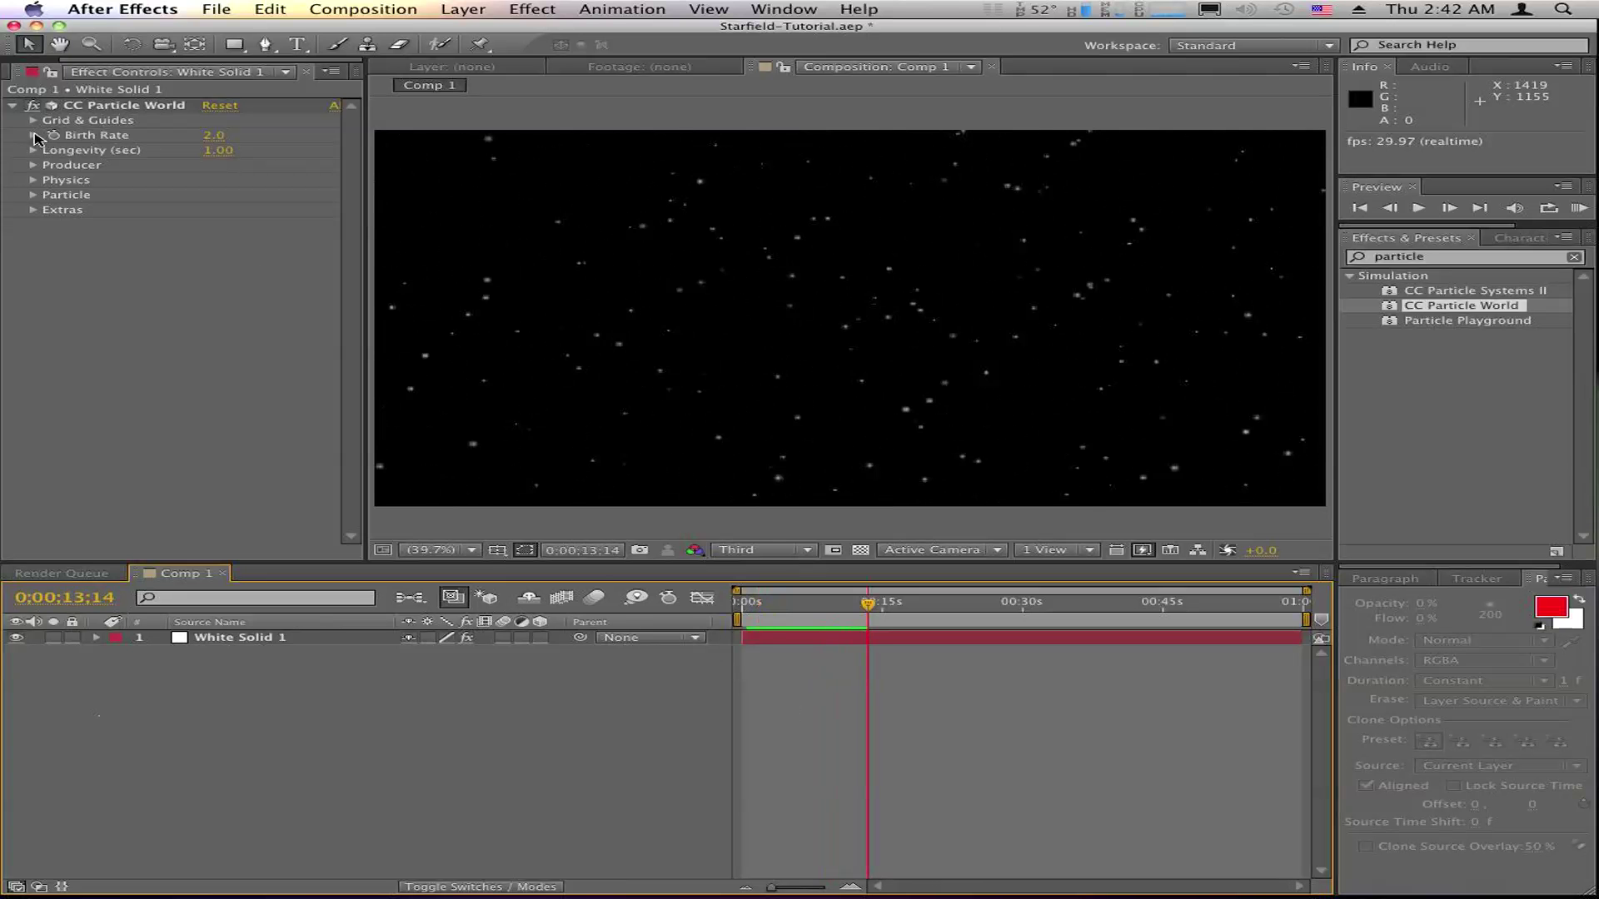
{"action": "left_click", "coordinate": [34, 135]}
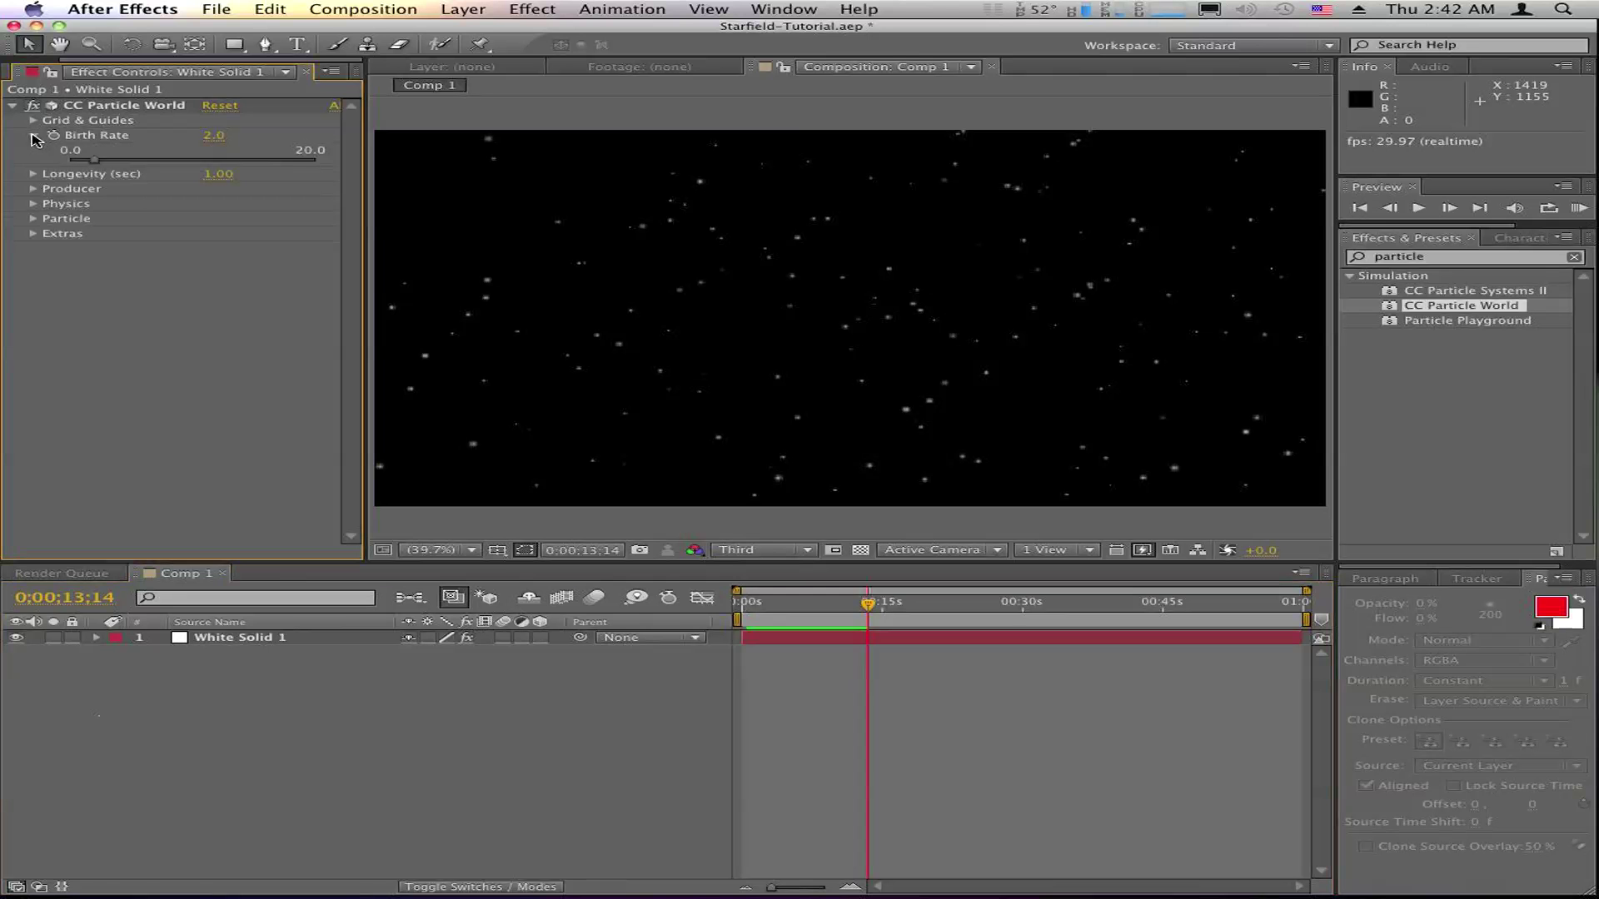
{"action": "left_click", "coordinate": [34, 174]}
{"action": "left_click", "coordinate": [33, 213]}
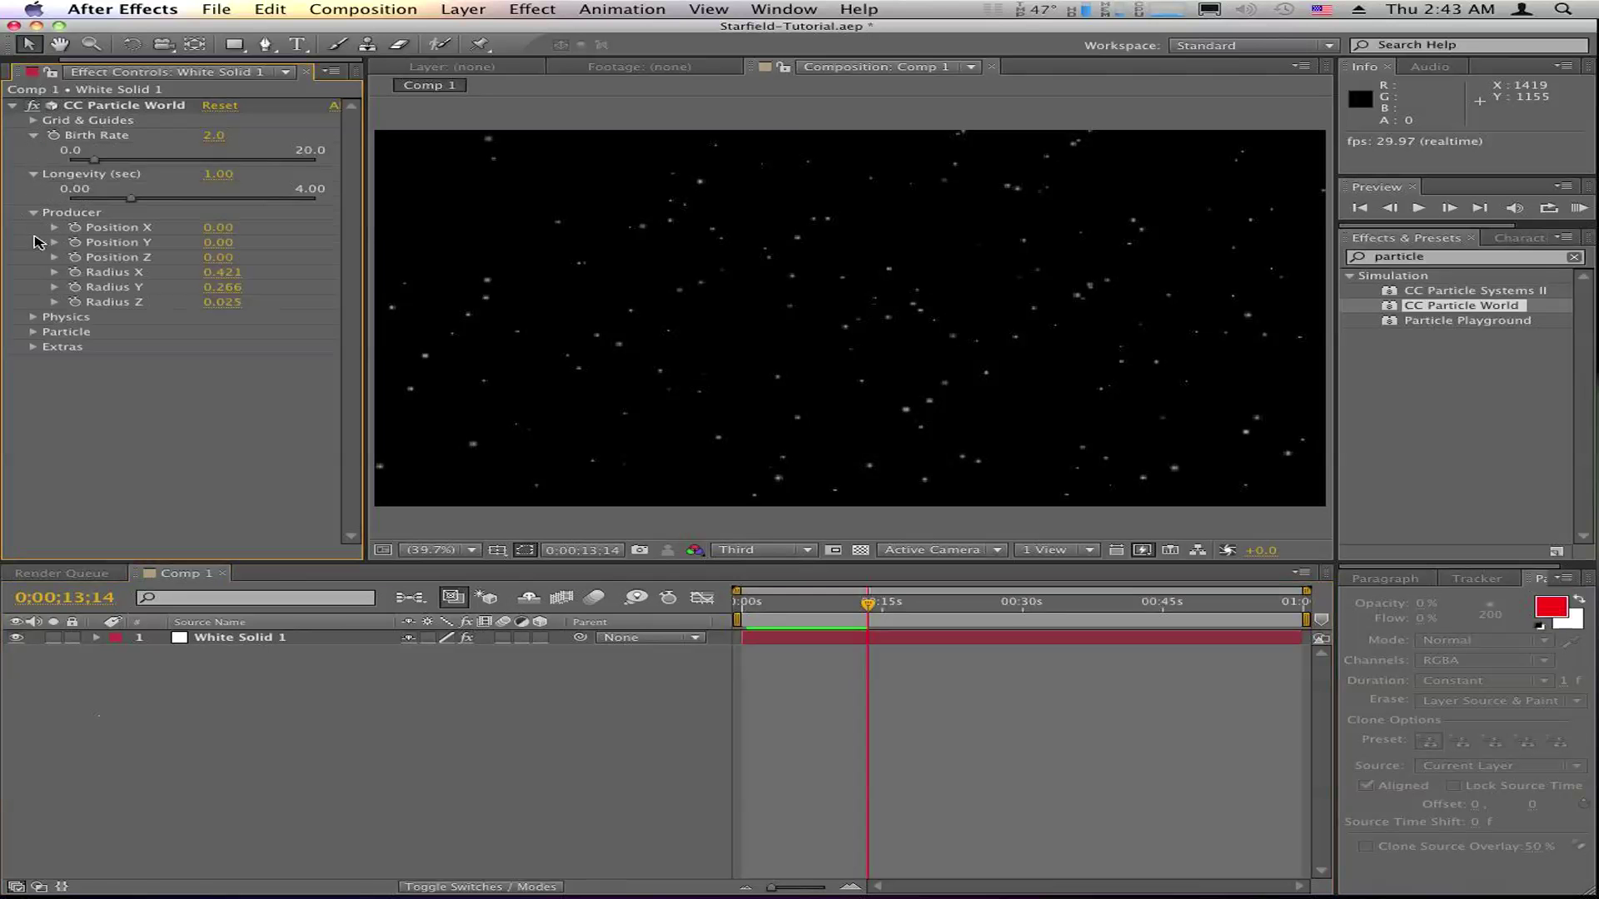
{"action": "left_click", "coordinate": [32, 318]}
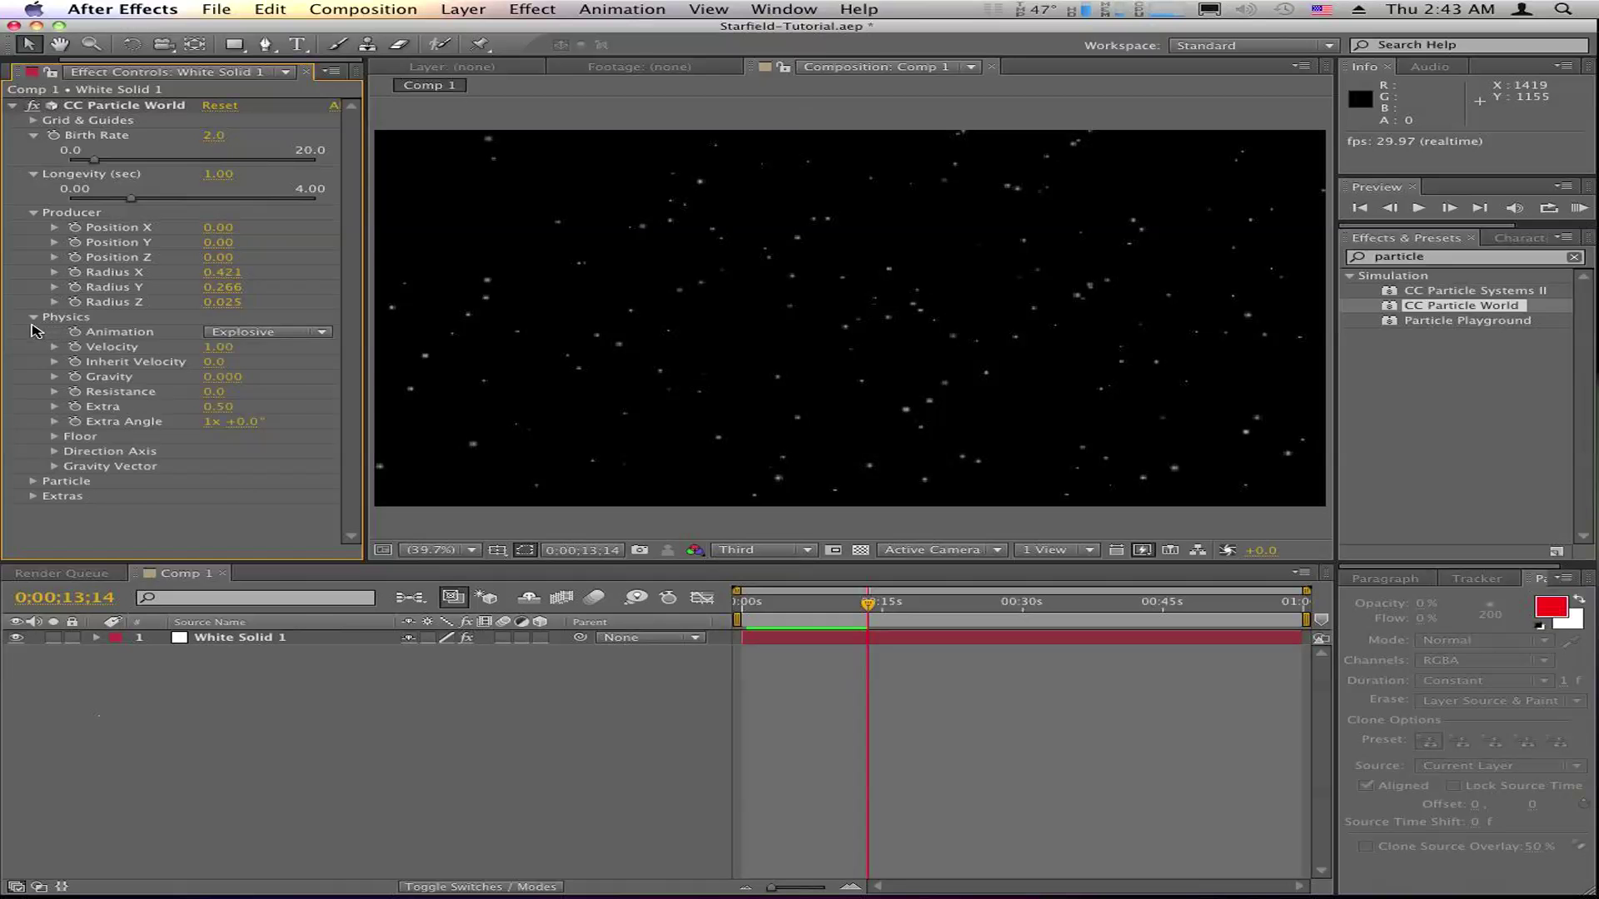
{"action": "left_click", "coordinate": [34, 482]}
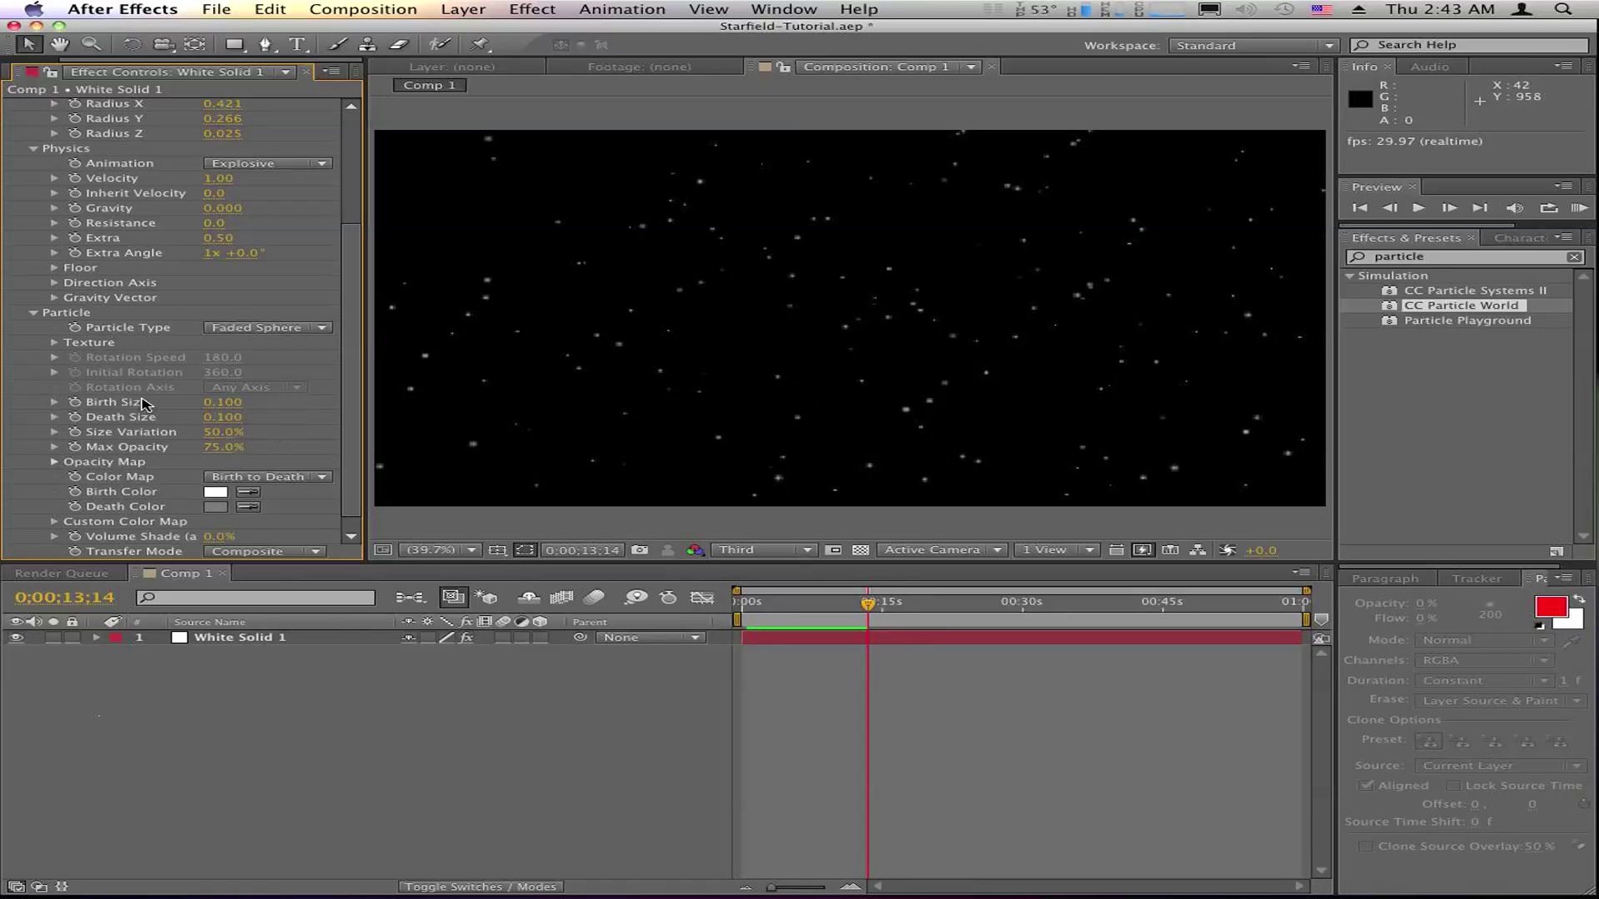
Step: Set Animation to Direction Axis and preview from the first frame
{"action": "left_click", "coordinate": [261, 165]}
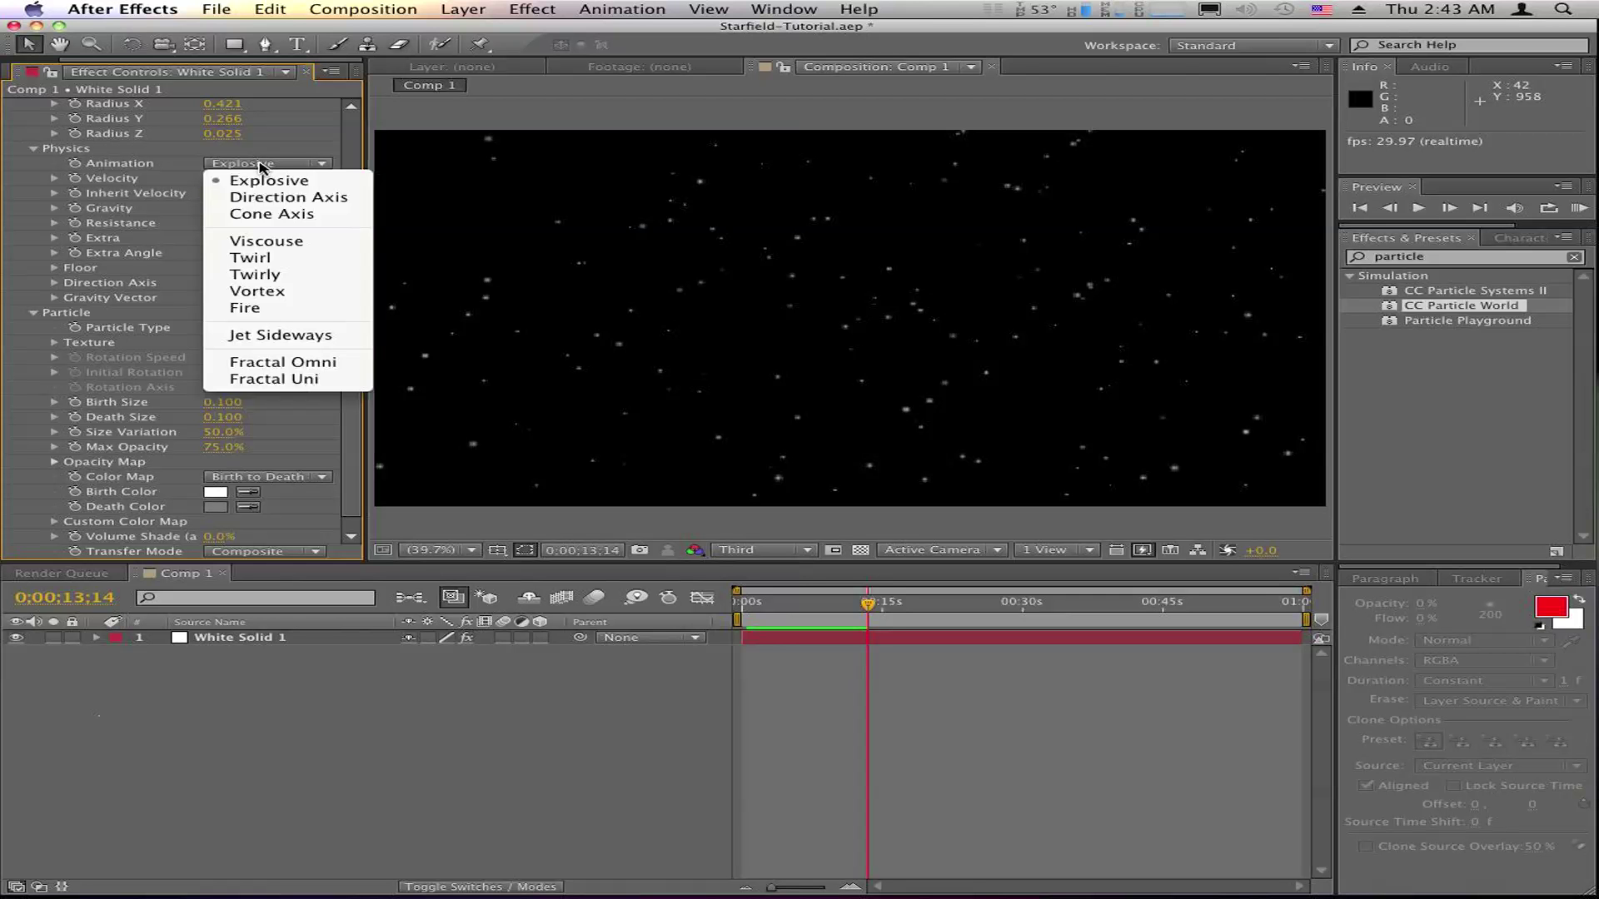
{"action": "left_click", "coordinate": [288, 197]}
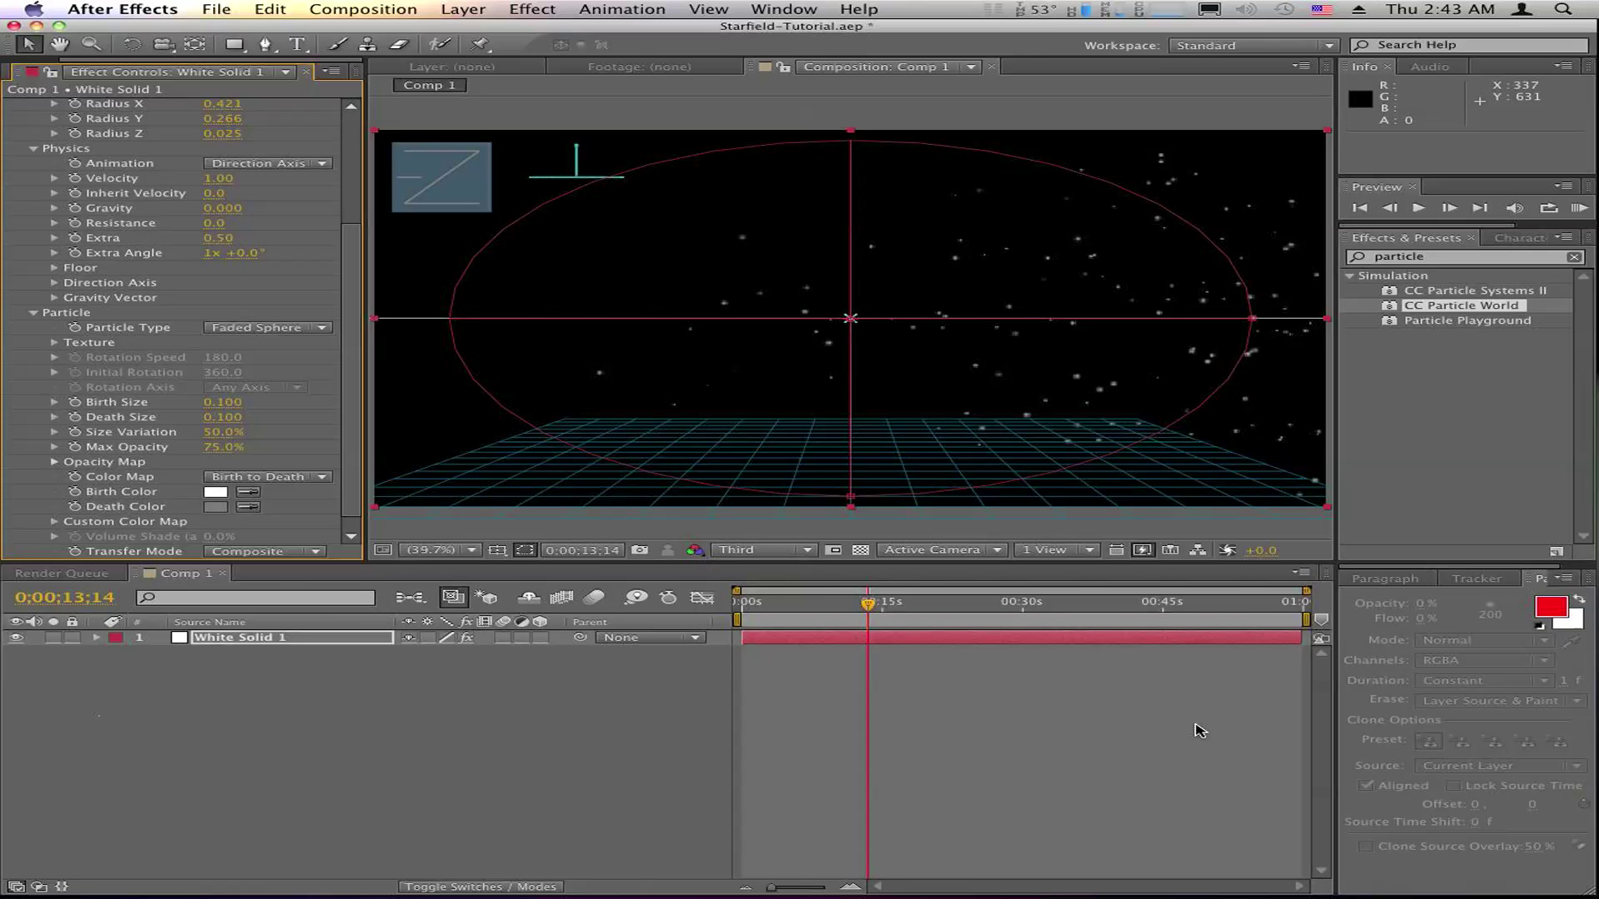
{"action": "left_click_drag", "start_coordinate": [867, 603], "coordinate": [744, 605]}
{"action": "key", "text": "space"}
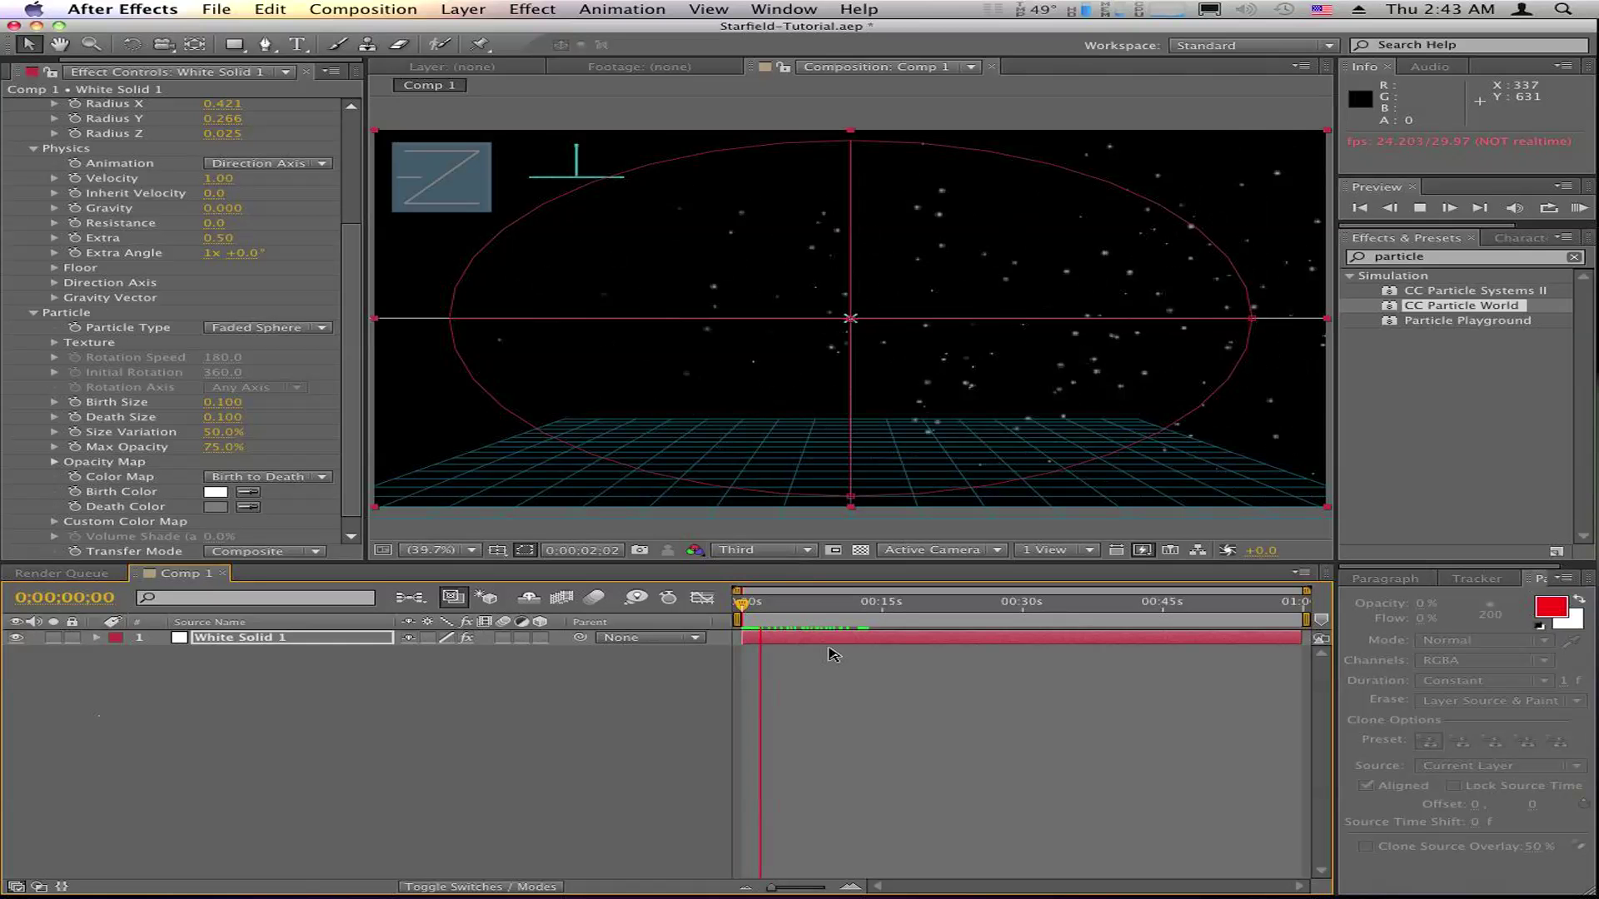
Step: Switch Animation to Viscouse, deselect the layer and preview again
{"action": "left_click", "coordinate": [276, 164]}
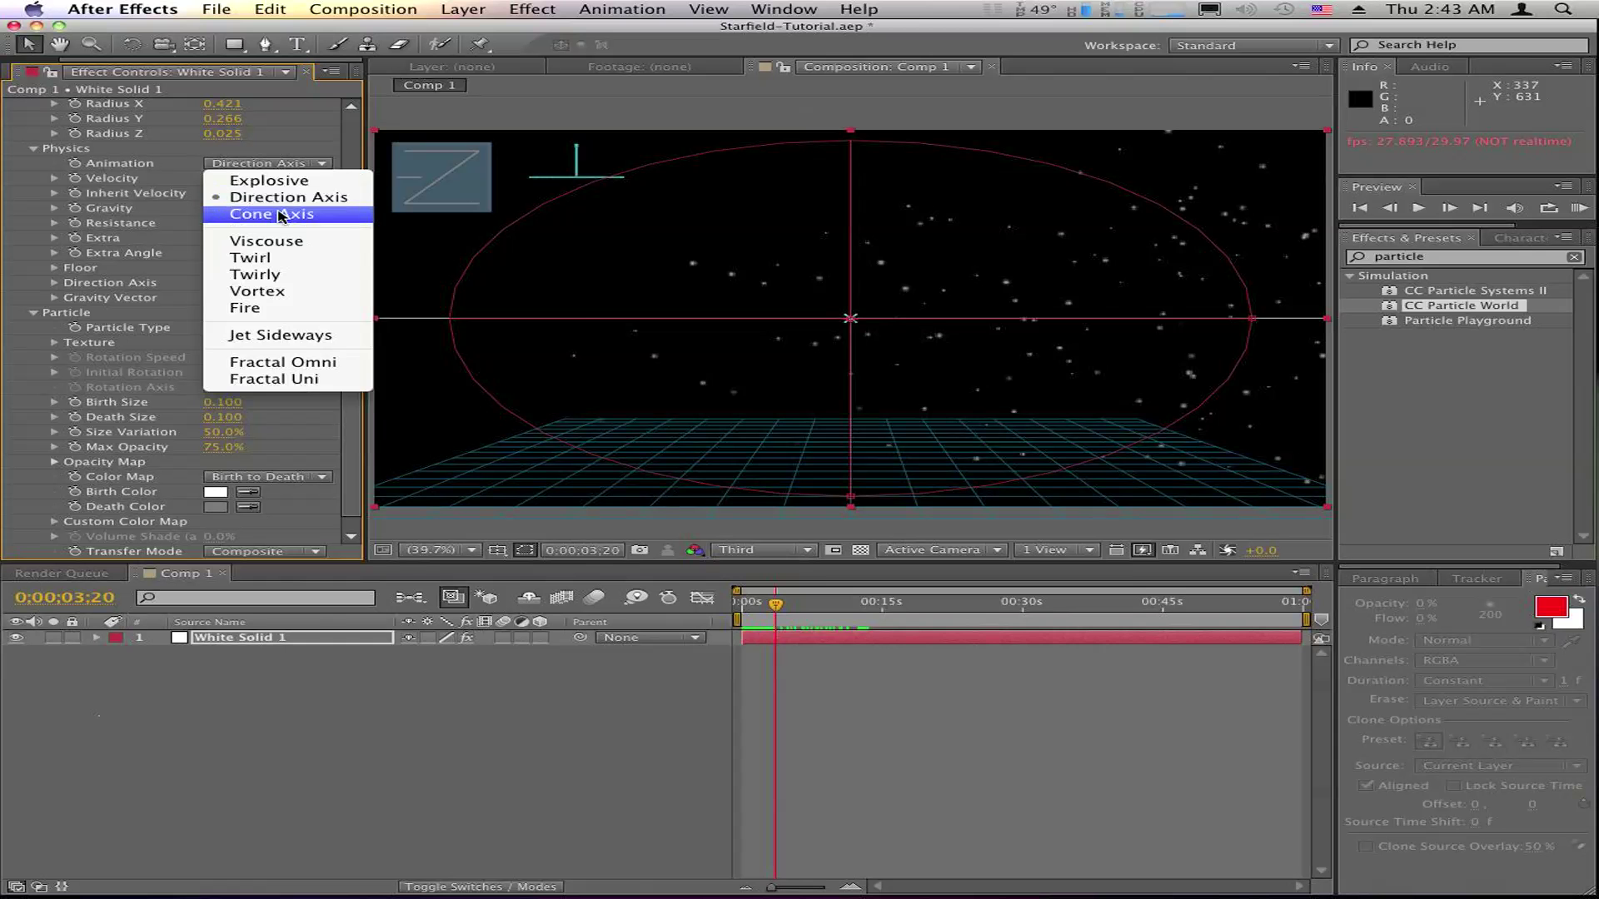
{"action": "left_click", "coordinate": [269, 241]}
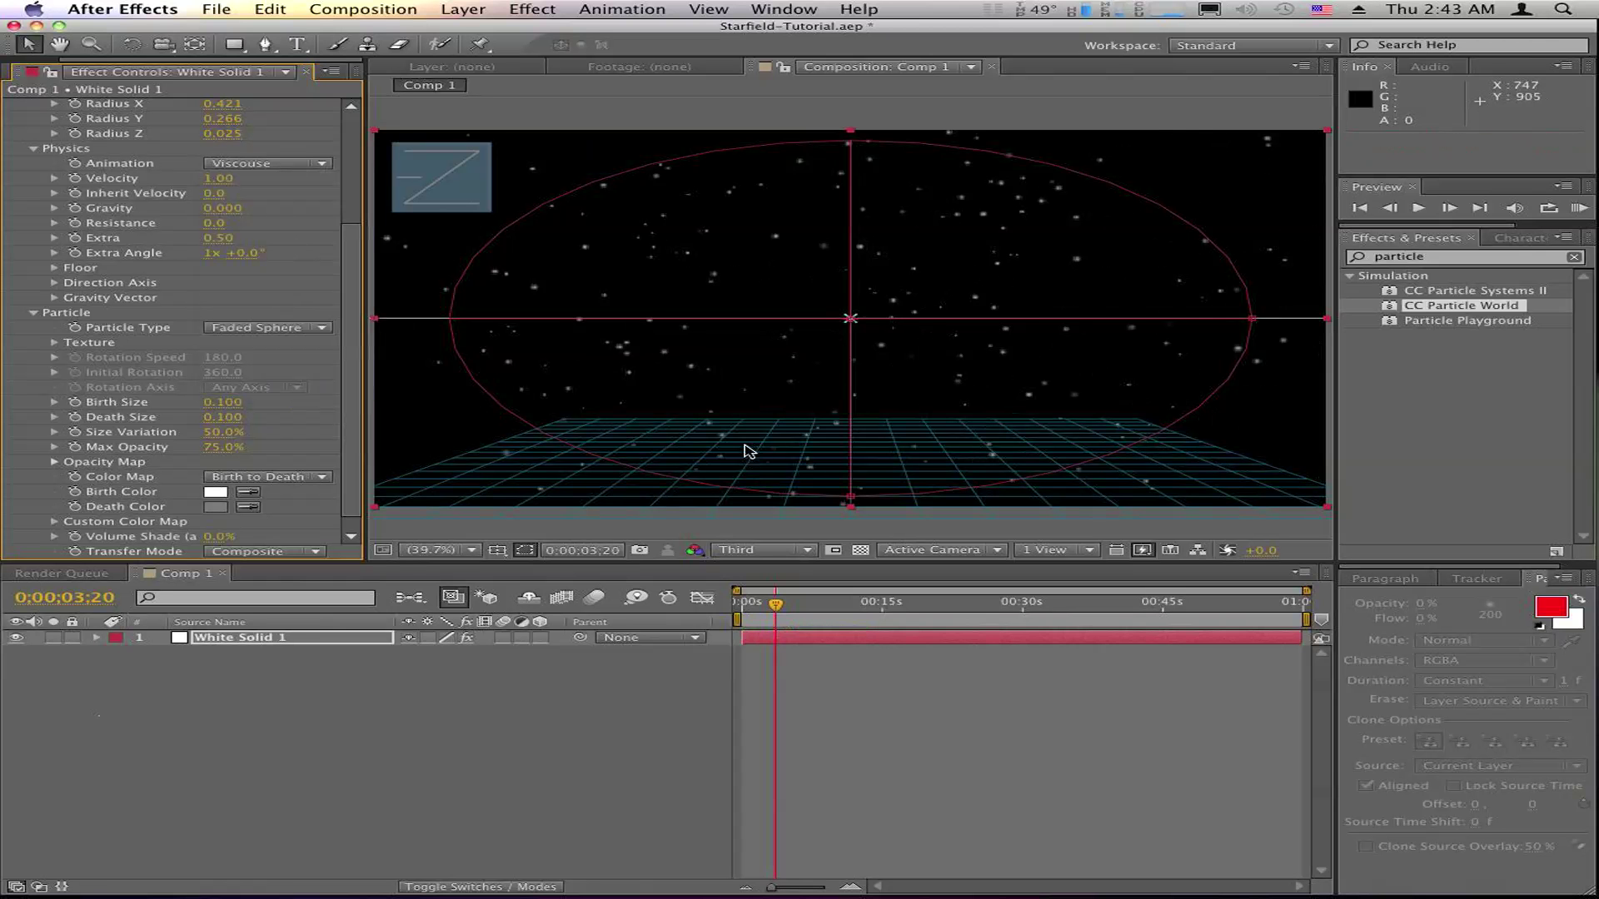
{"action": "left_click", "coordinate": [853, 678]}
{"action": "key", "text": "space"}
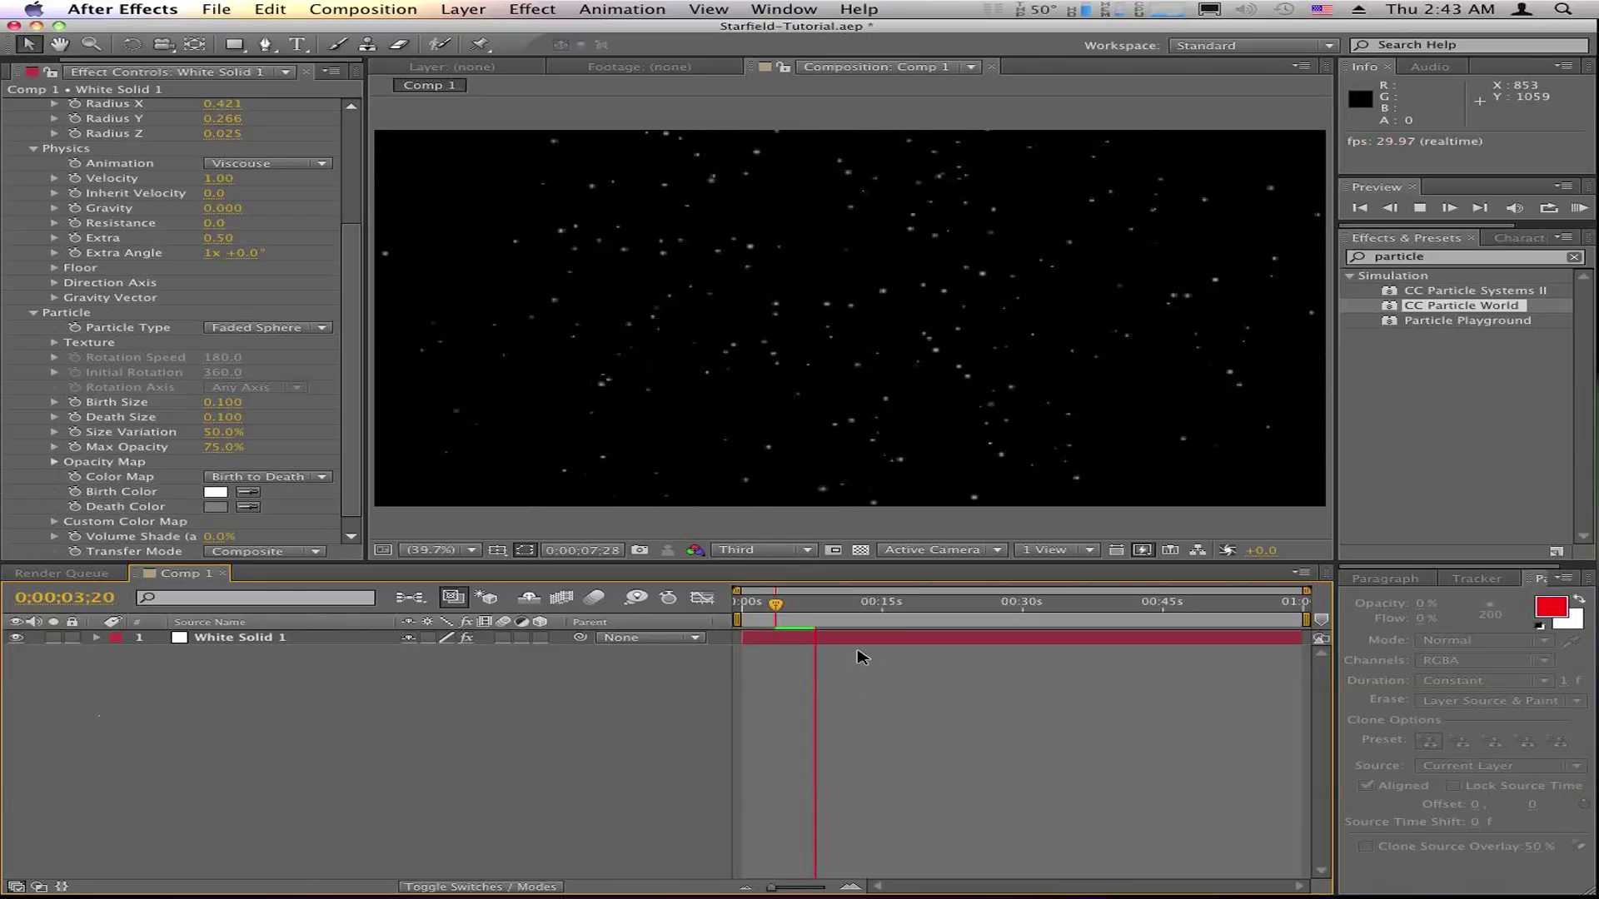
Step: Preview CC Particle World with Fractal Omni animation, then revert Physics Animation to Explosive
{"action": "left_click", "coordinate": [268, 164]}
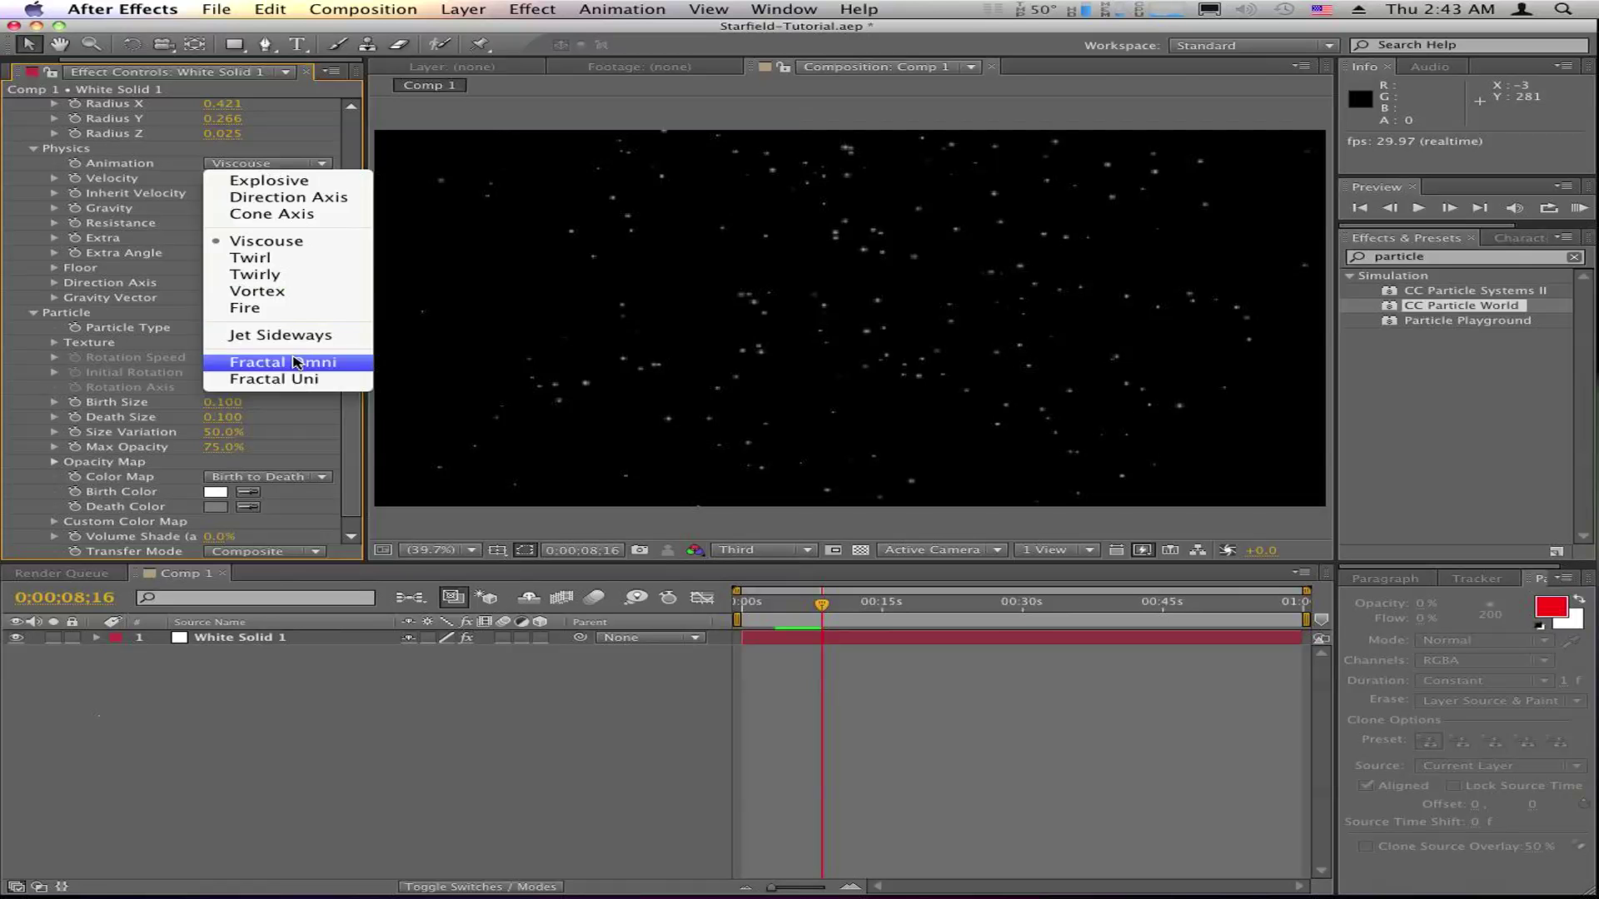
{"action": "left_click", "coordinate": [283, 362]}
{"action": "key", "text": "space"}
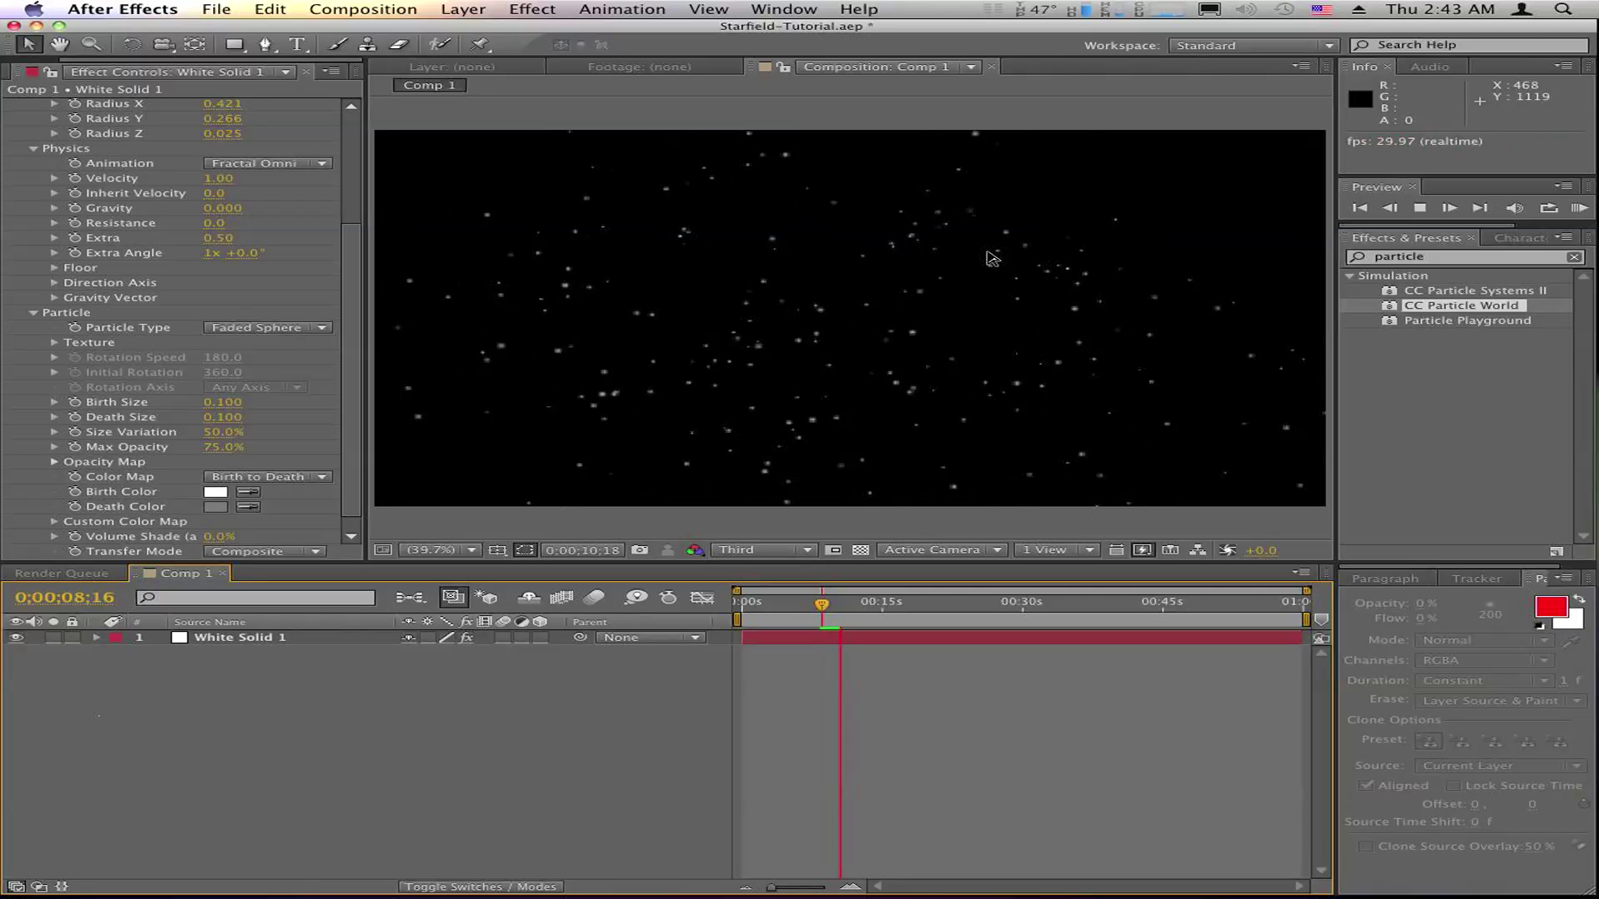
{"action": "key", "text": "space"}
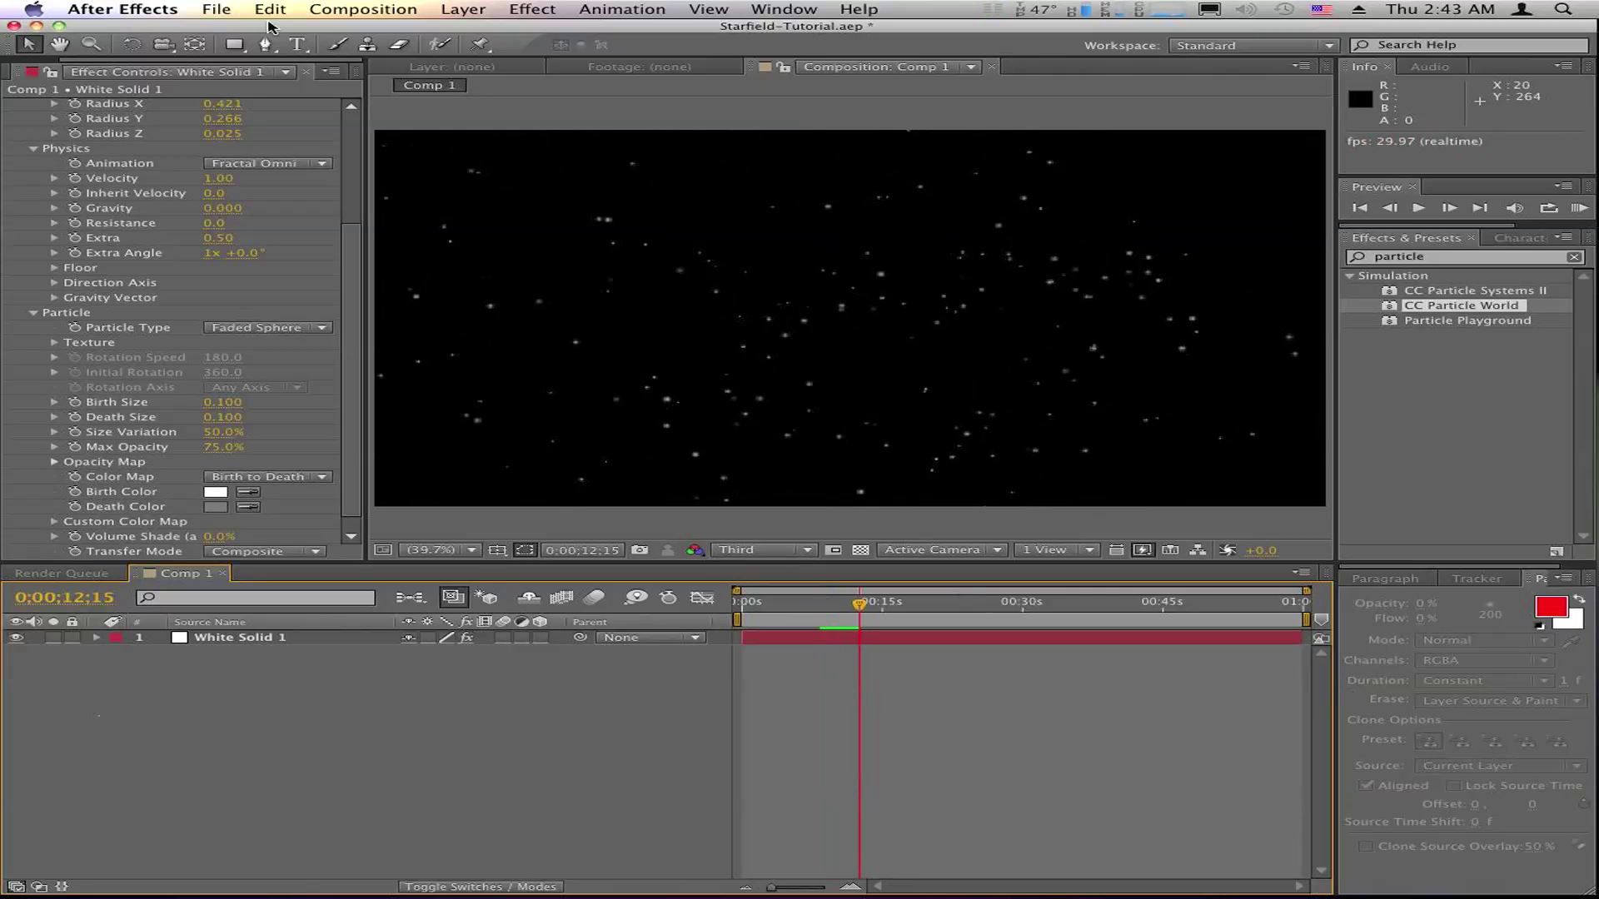
{"action": "left_click", "coordinate": [295, 164]}
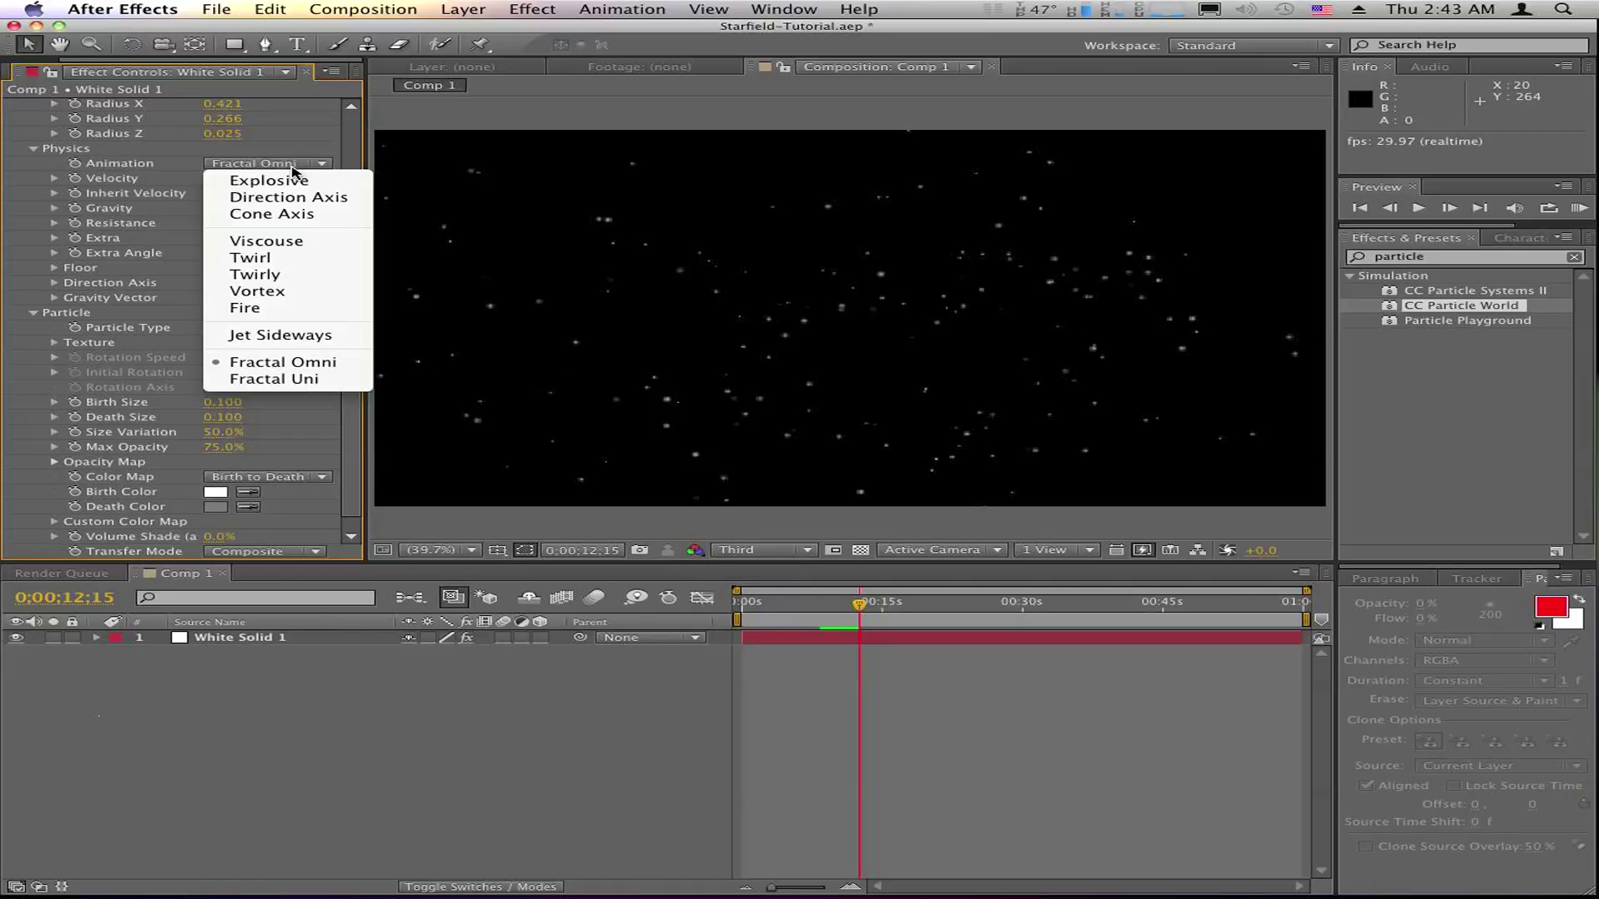
{"action": "left_click", "coordinate": [292, 179]}
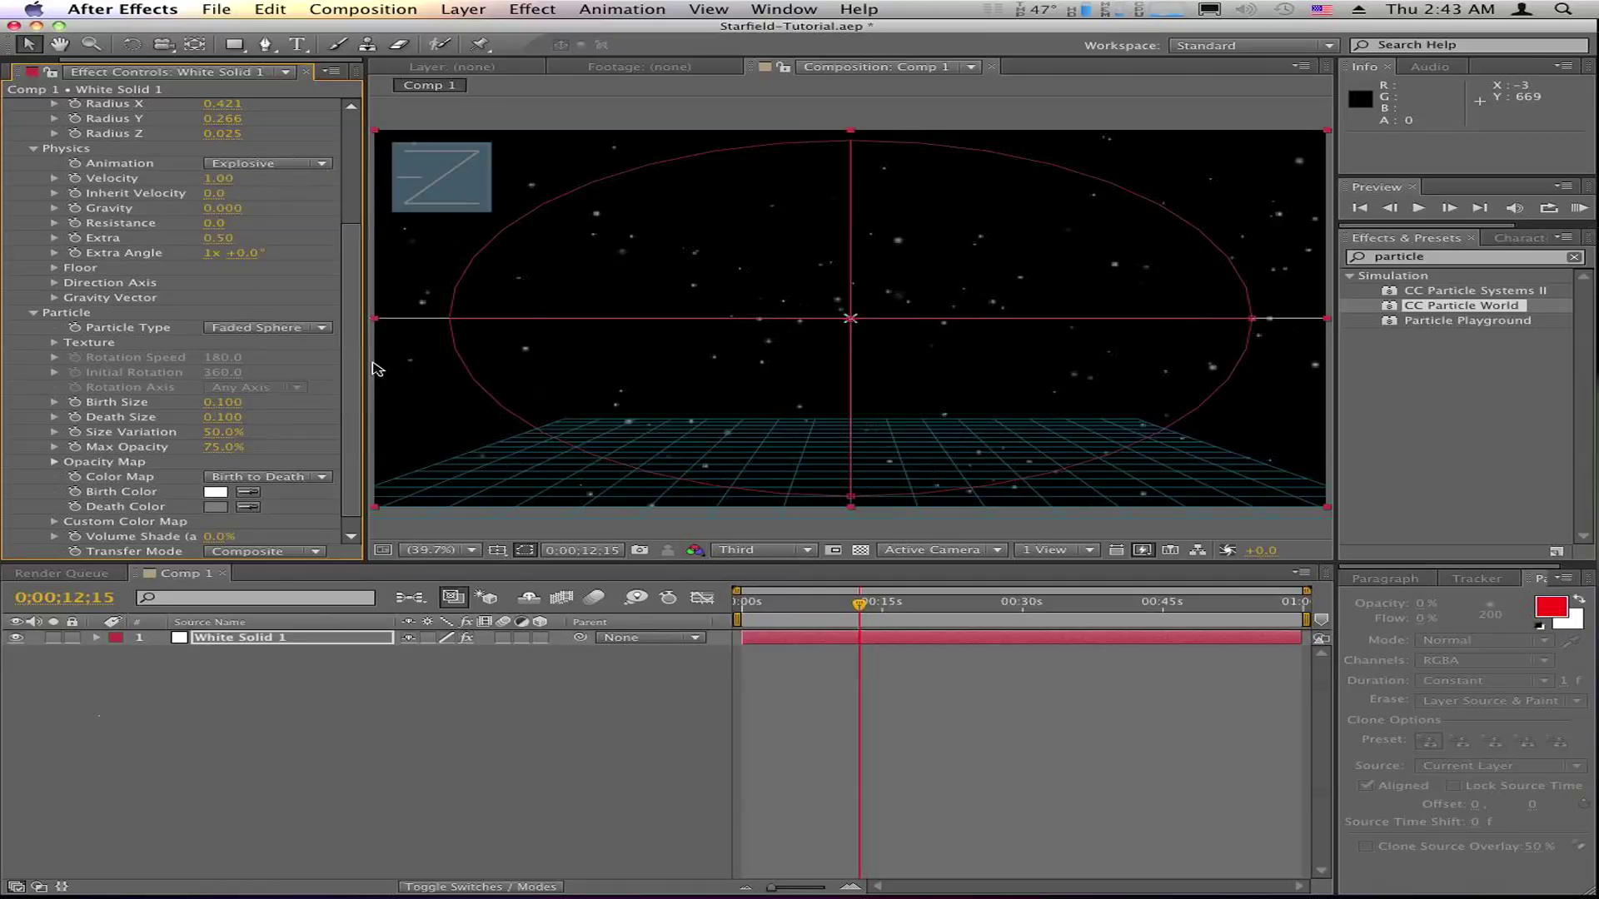
{"action": "scroll", "coordinate": [357, 362], "scroll_direction": "down", "scroll_amount": 1}
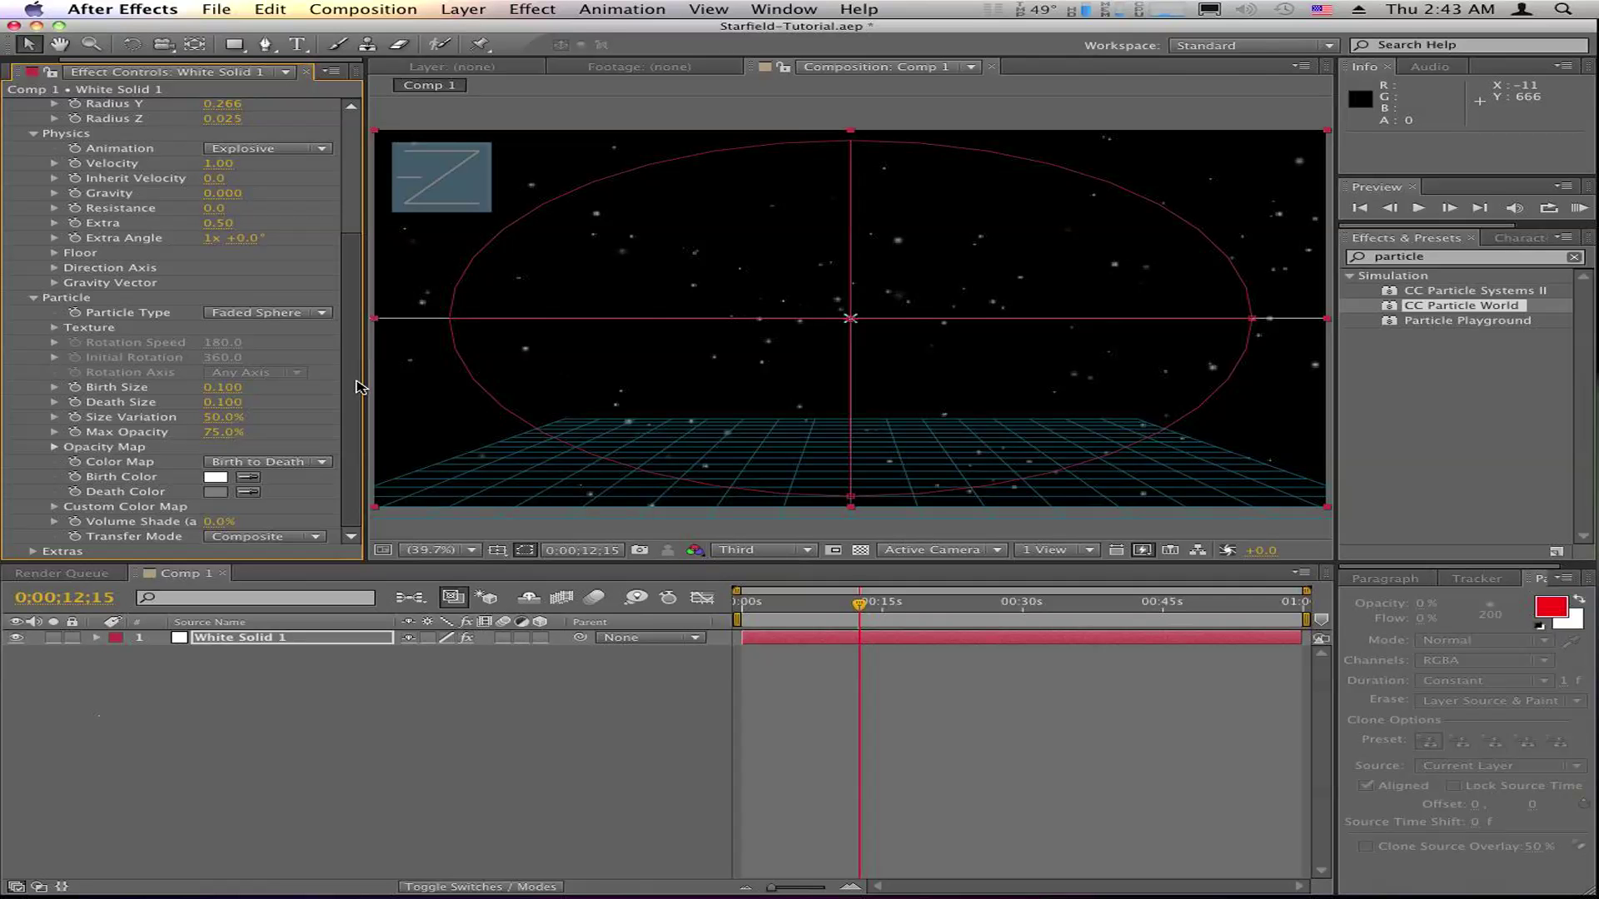
{"action": "left_click_drag", "start_coordinate": [356, 384], "coordinate": [350, 220]}
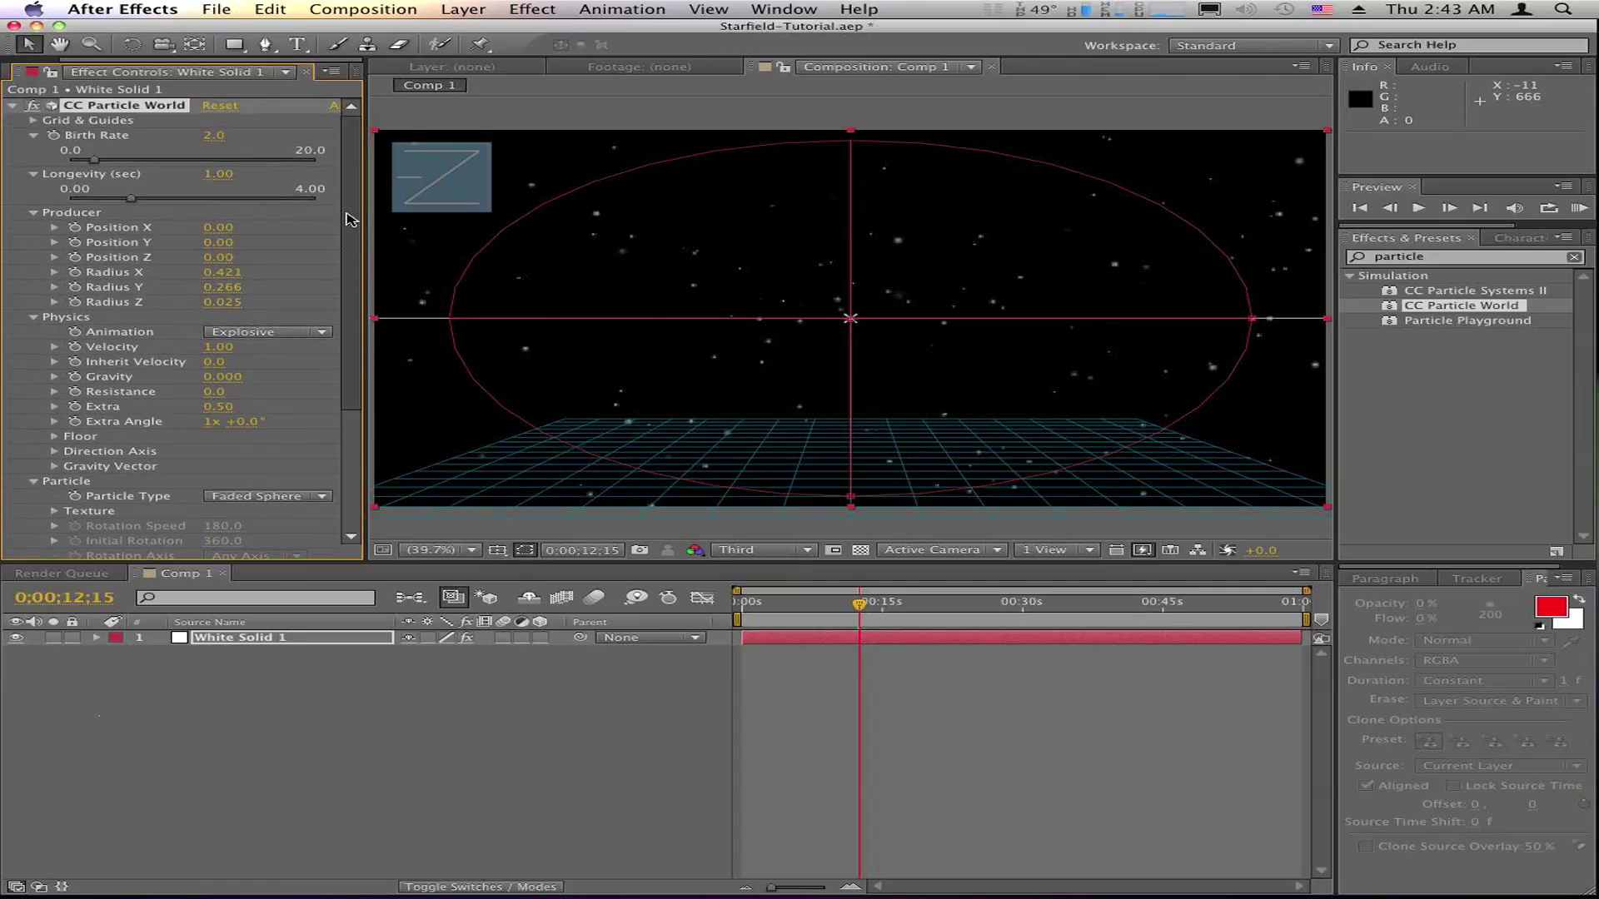